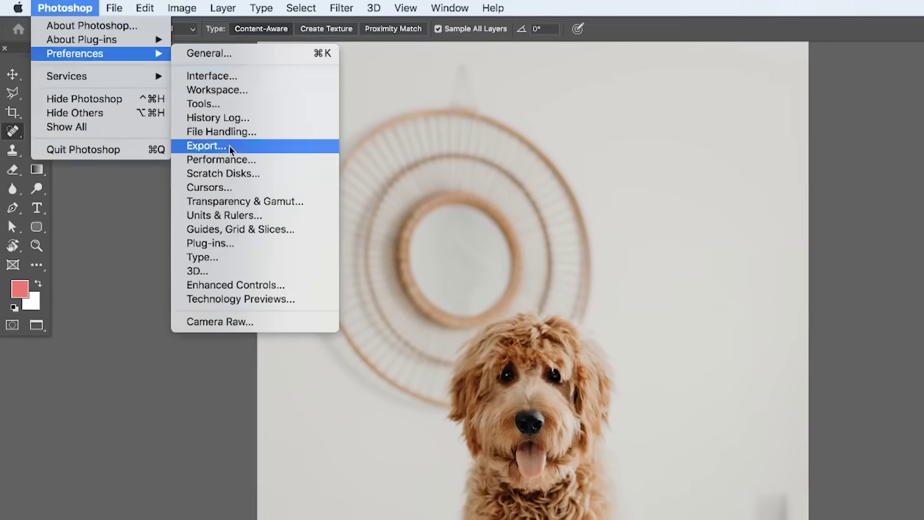
Step: Search Help for 'gradien' to locate Layer > New Adjustment Layer > Gradient Map
{"action": "mouse_move", "coordinate": [215, 294]}
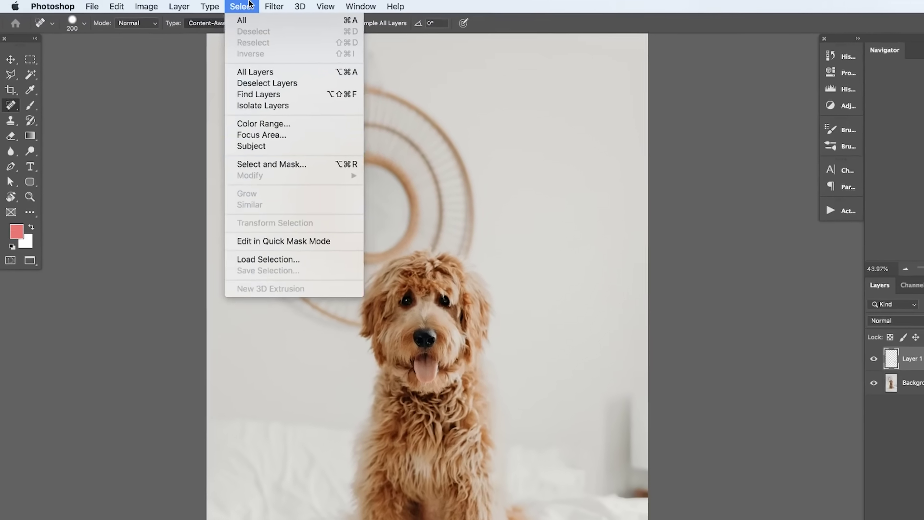
{"action": "mouse_move", "coordinate": [337, 7]}
{"action": "type", "text": "gradien"}
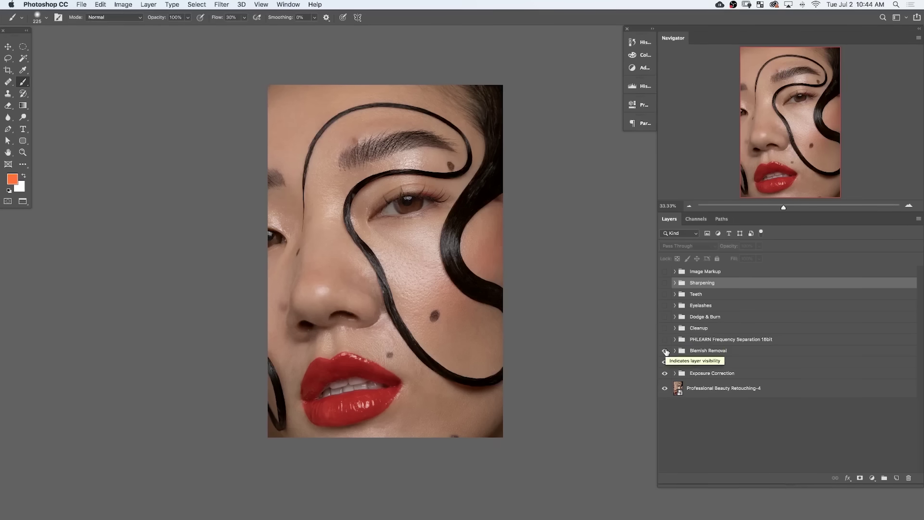
Step: Turn on the Liquify group and the Sharpening through Blemish Removal layer groups
{"action": "left_click", "coordinate": [665, 364]}
{"action": "left_click_drag", "start_coordinate": [666, 351], "coordinate": [666, 283]}
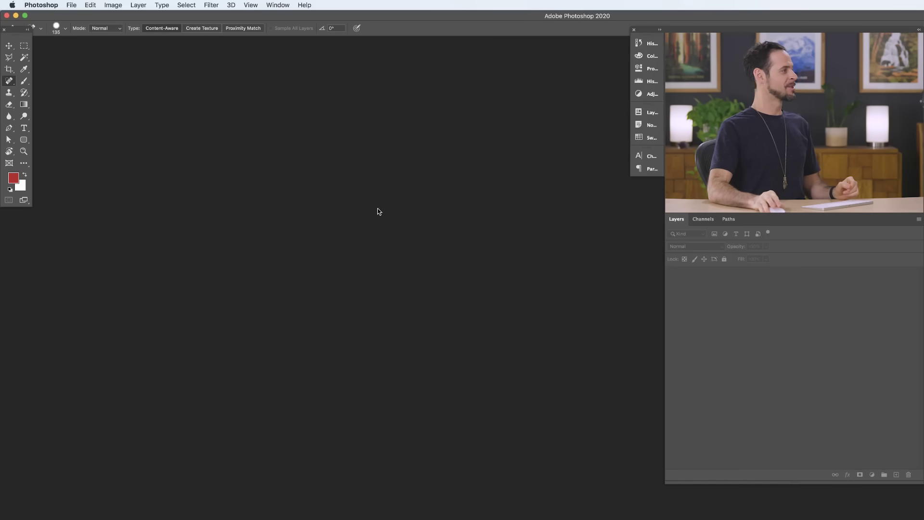
Step: Open the dog photo Tour of Photoshop.jpg from the Images folder via File > Open
{"action": "left_click", "coordinate": [70, 5]}
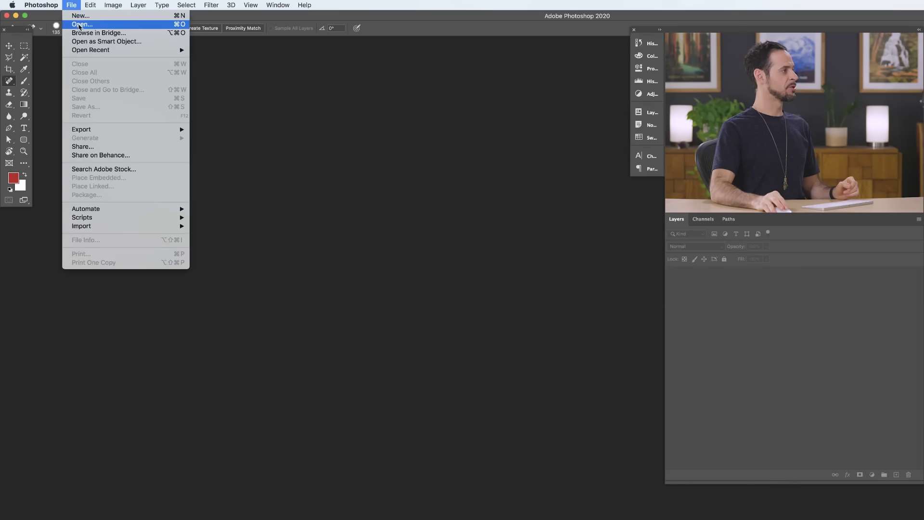
{"action": "left_click", "coordinate": [81, 24]}
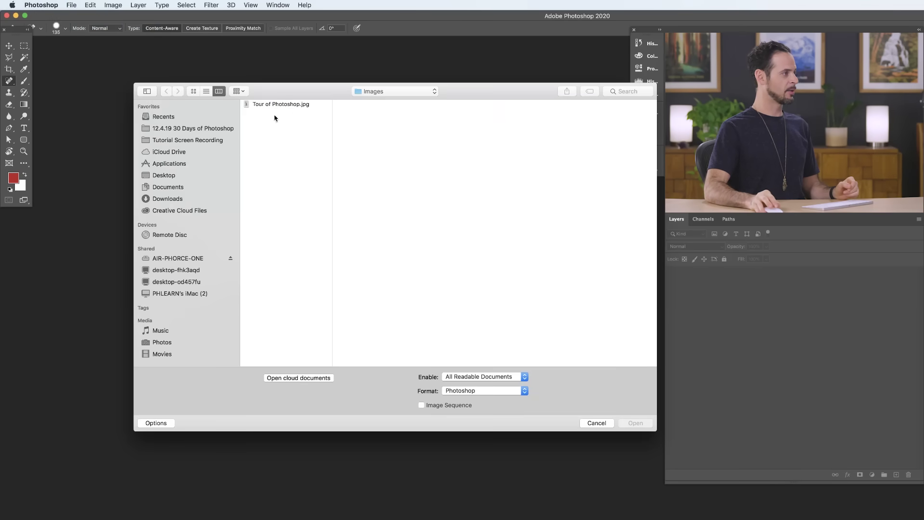
{"action": "left_click", "coordinate": [375, 92]}
{"action": "left_click", "coordinate": [367, 92]}
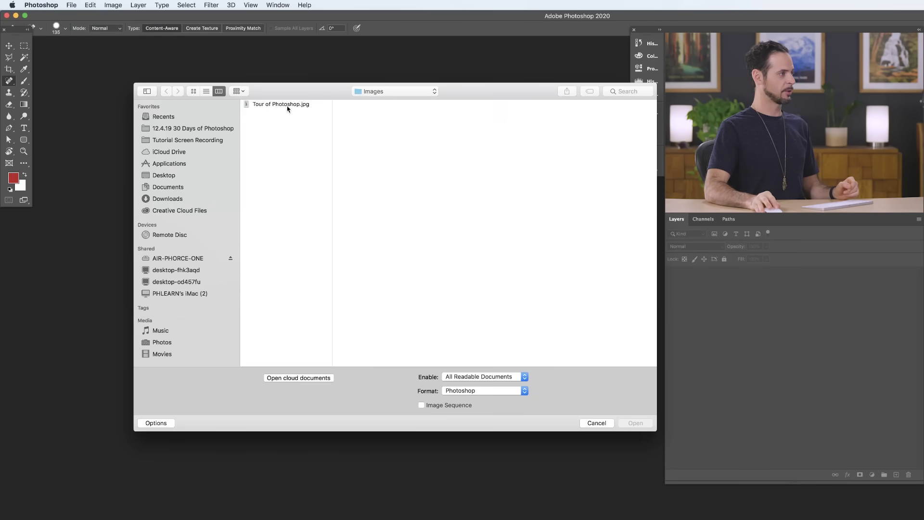
{"action": "left_click", "coordinate": [286, 105]}
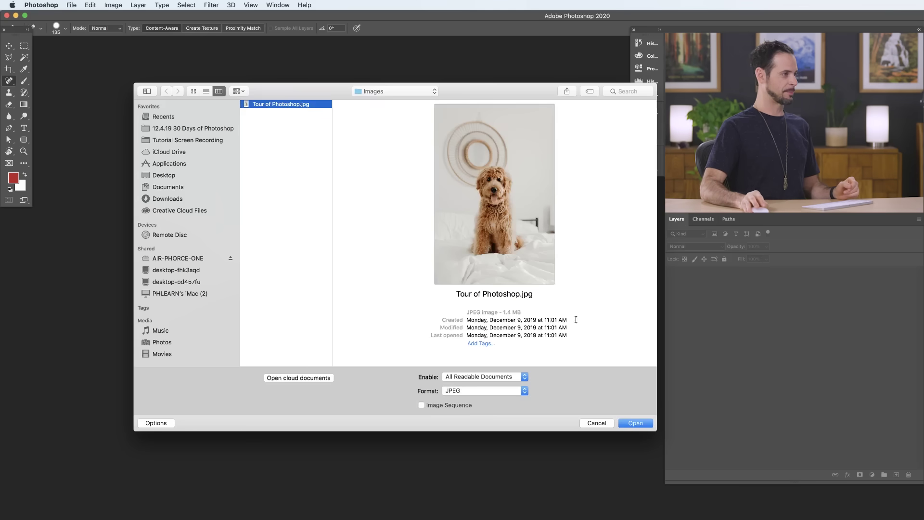
{"action": "left_click", "coordinate": [635, 423]}
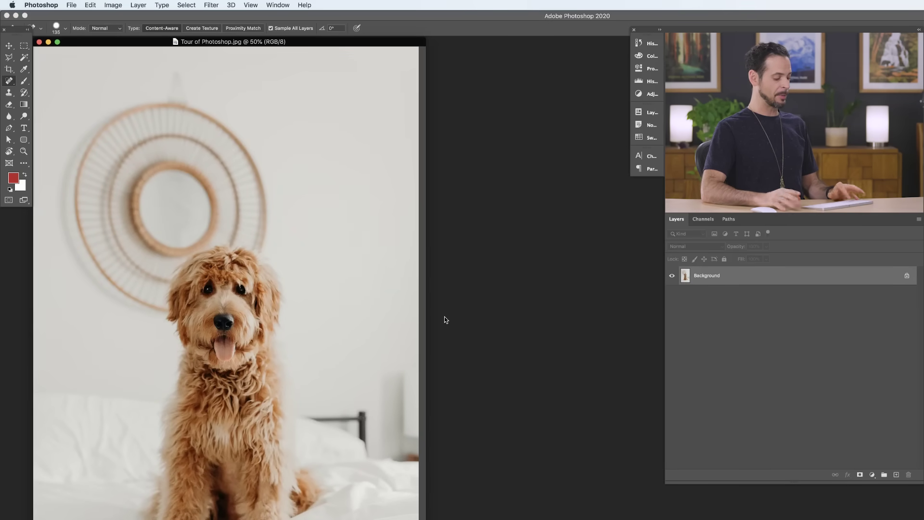
Step: Switch to Full Screen Mode with Menu Bar and zoom out on the dog photo
{"action": "key", "text": "f"}
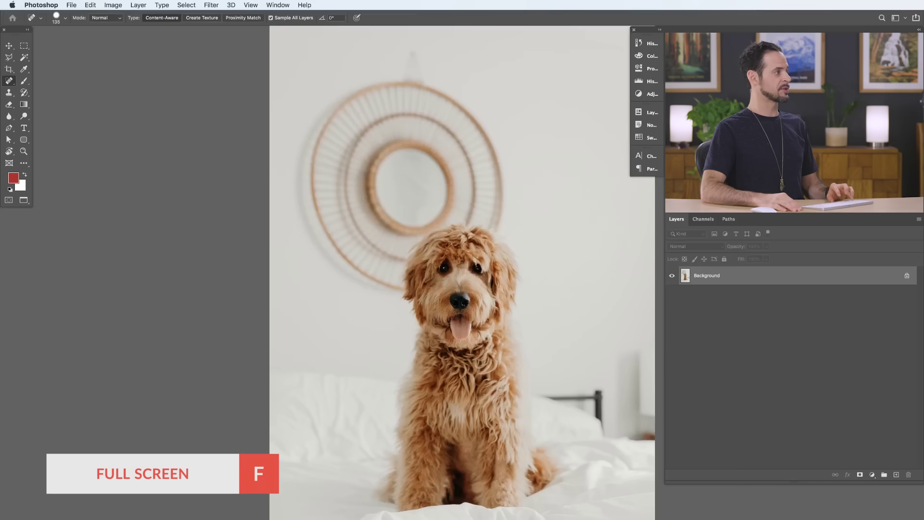
{"action": "scroll", "coordinate": [434, 303], "scroll_direction": "down", "scroll_amount": 2}
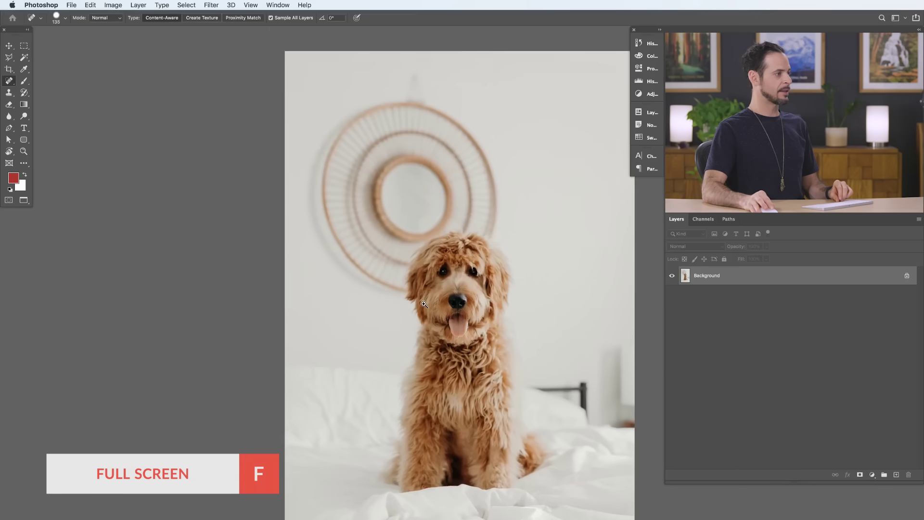
{"action": "scroll", "coordinate": [399, 289], "scroll_direction": "right", "scroll_amount": 3}
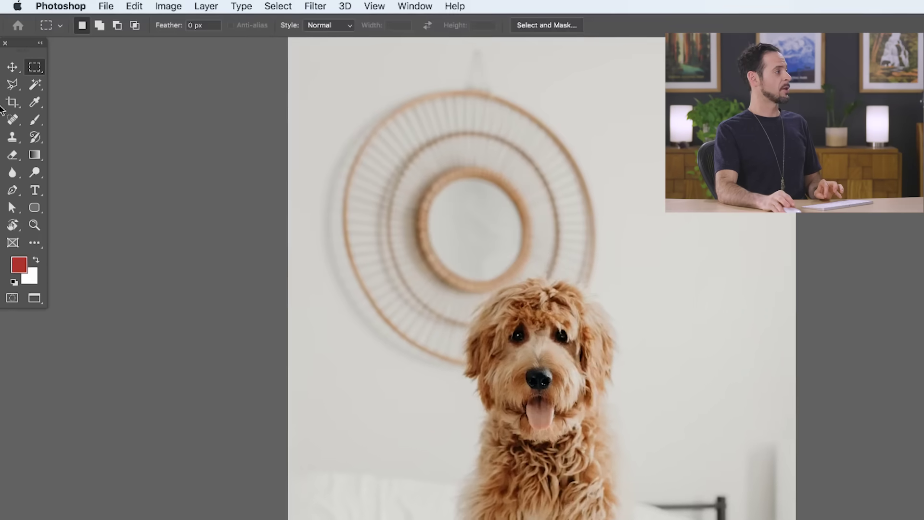
Step: Try the Move, Marquee, Polygonal Lasso, Crop and Eyedropper tools, ending on Spot Healing Brush
{"action": "left_click", "coordinate": [14, 68]}
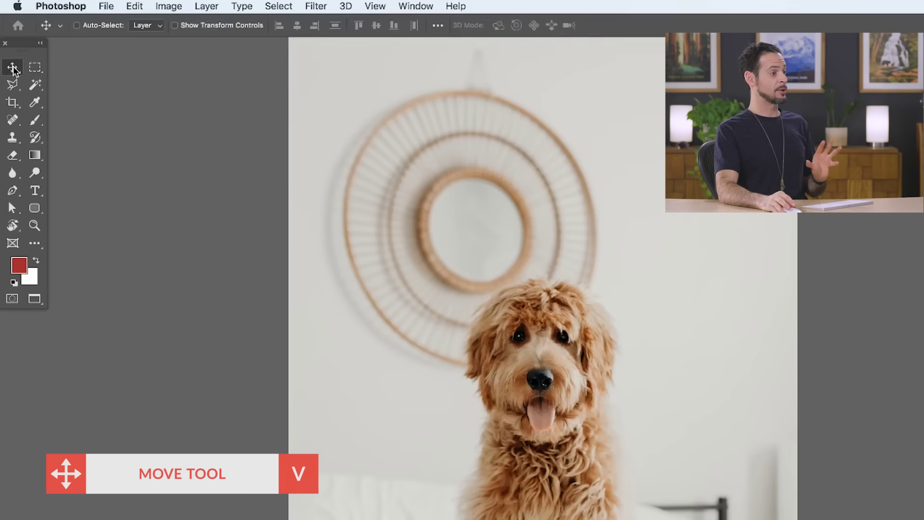
{"action": "left_click", "coordinate": [41, 69]}
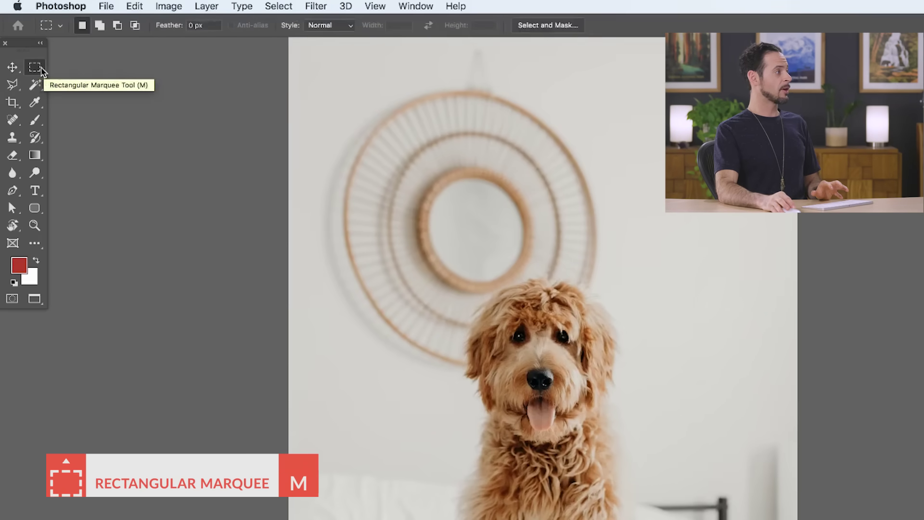
{"action": "left_click", "coordinate": [13, 85]}
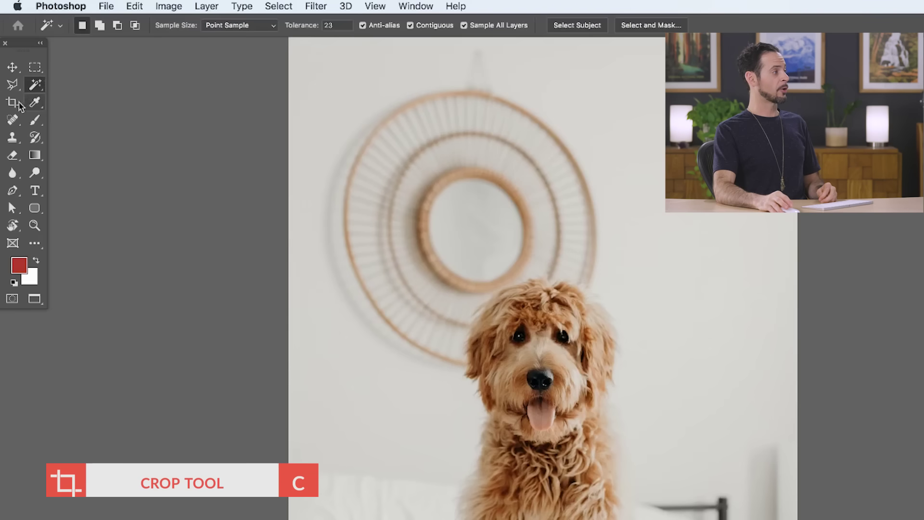
{"action": "left_click", "coordinate": [15, 103]}
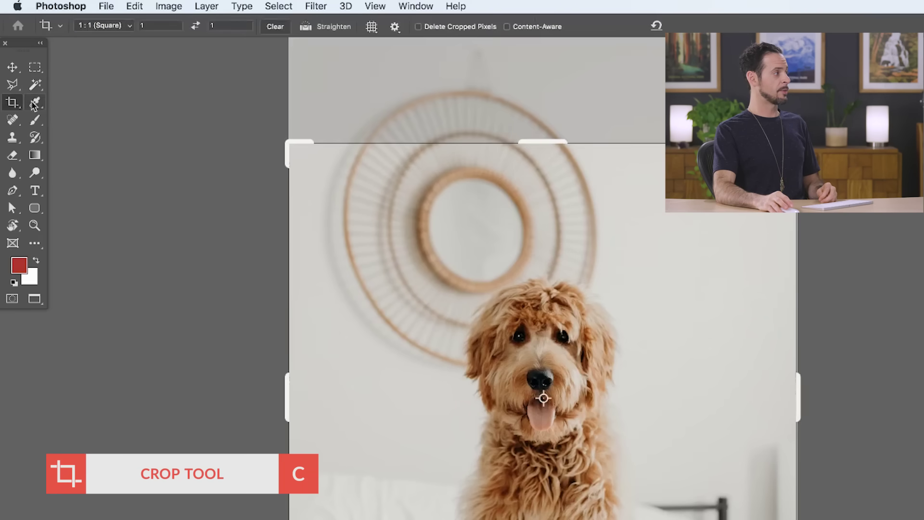
{"action": "left_click", "coordinate": [37, 102]}
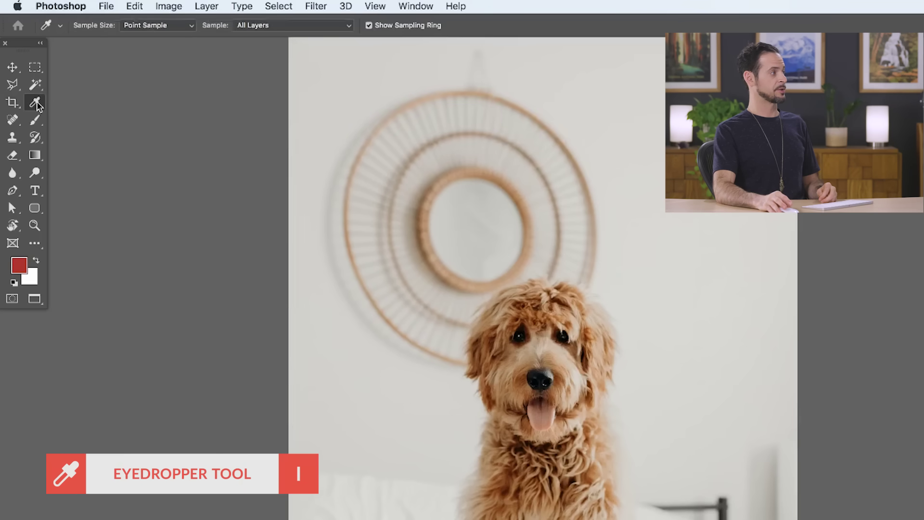
{"action": "left_click", "coordinate": [16, 120]}
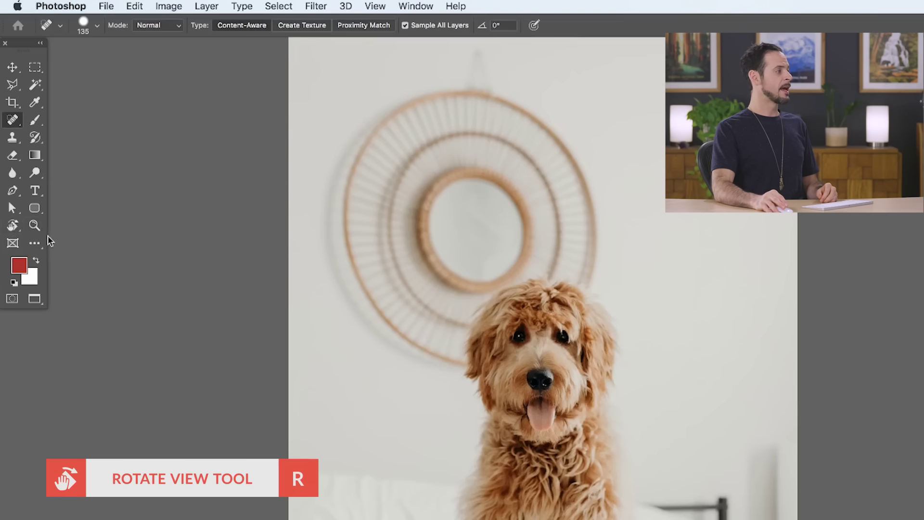
Step: Set the foreground colour to #f96e6e and return to the Spot Healing Brush
{"action": "left_click", "coordinate": [21, 268]}
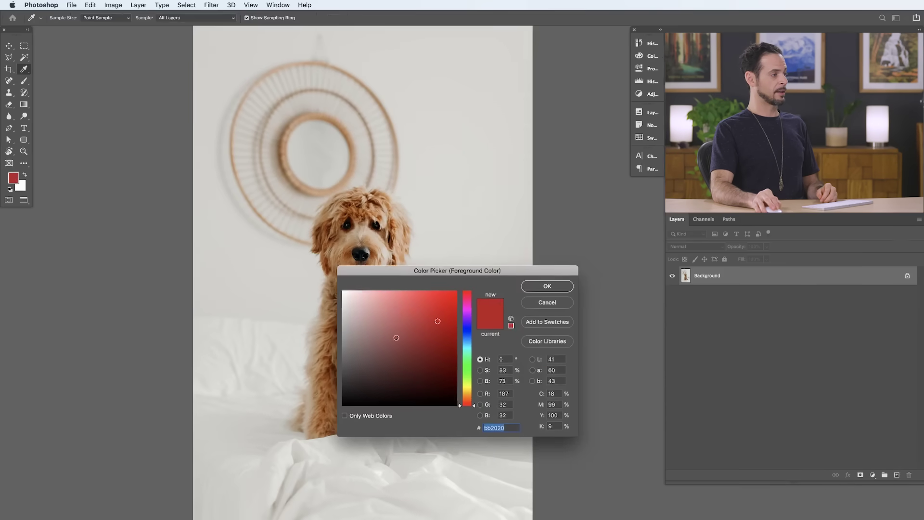
{"action": "type", "text": "f96e6e"}
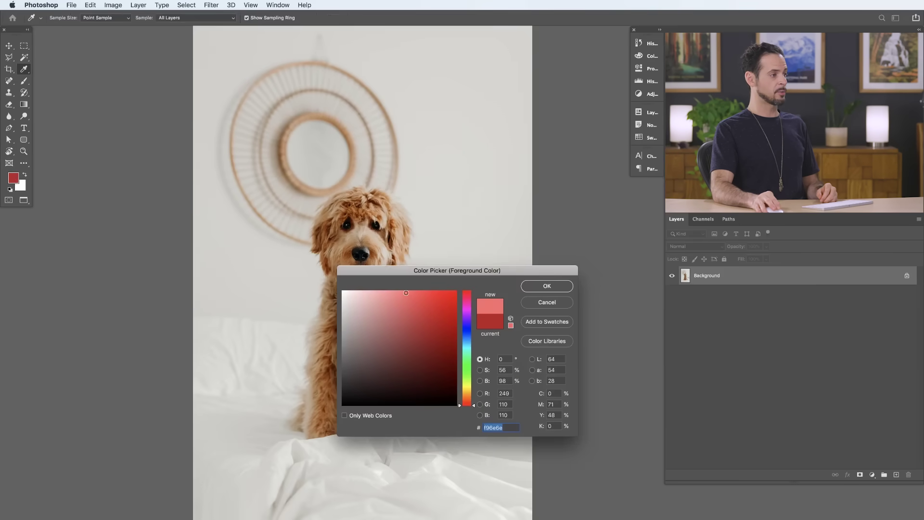
{"action": "key", "text": "Return"}
{"action": "key", "text": "j"}
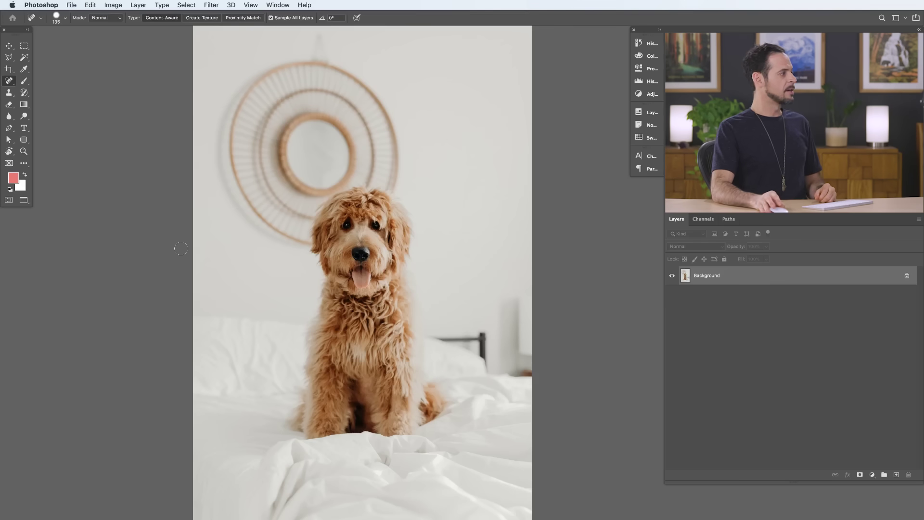
Step: Pick the Rectangular Marquee and preview its Style options, keeping Normal
{"action": "left_click", "coordinate": [9, 47]}
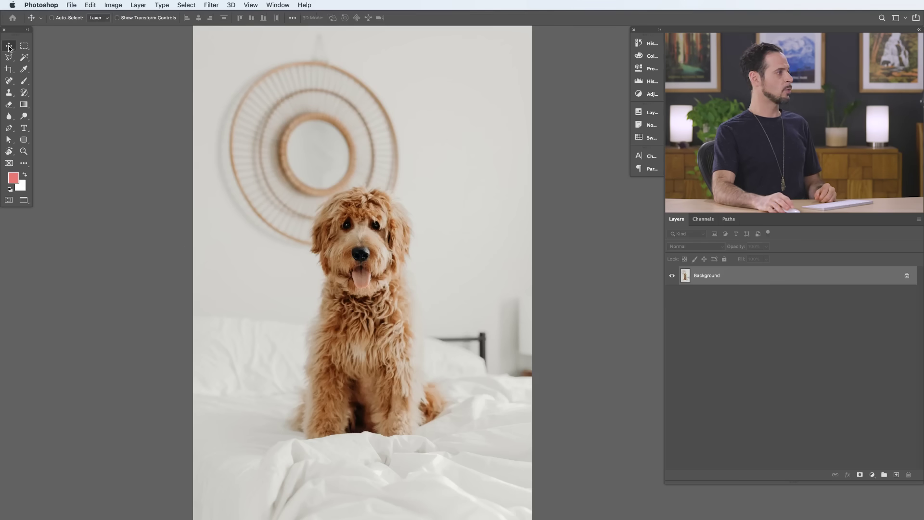
{"action": "left_click", "coordinate": [9, 70]}
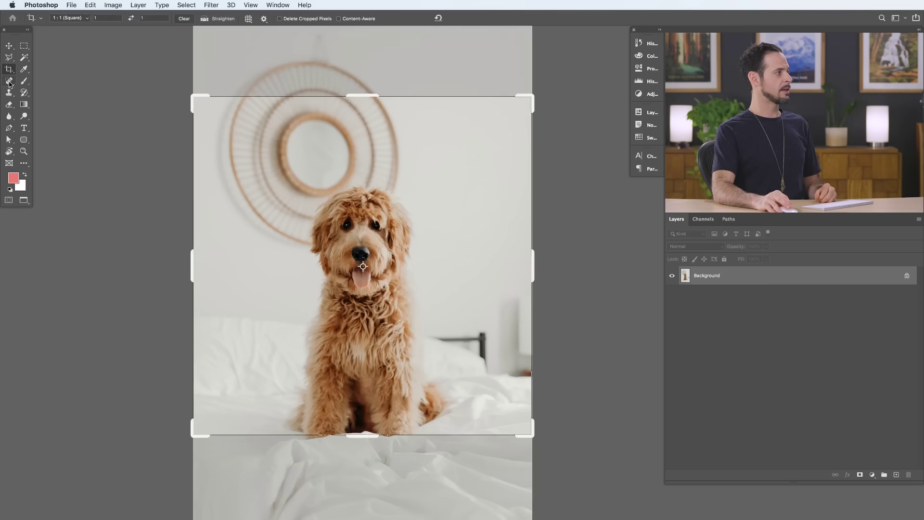
{"action": "left_click", "coordinate": [9, 82]}
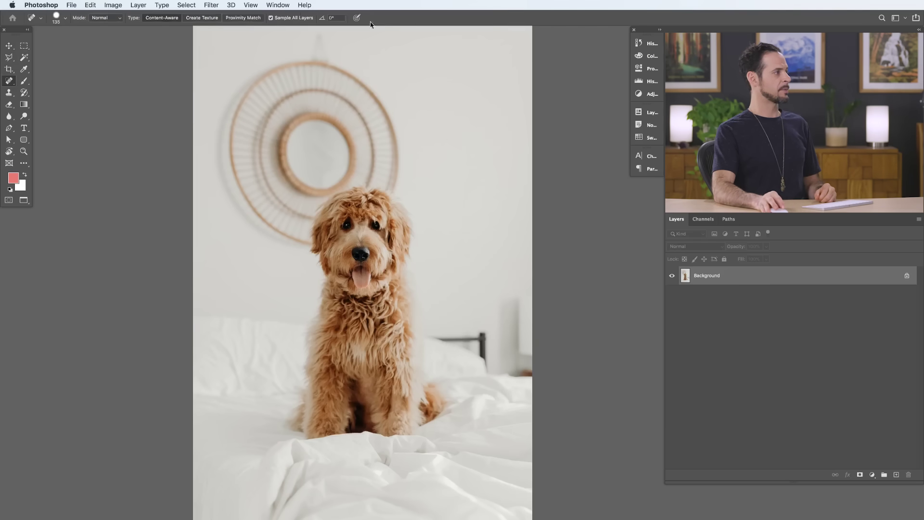
{"action": "left_click", "coordinate": [9, 46]}
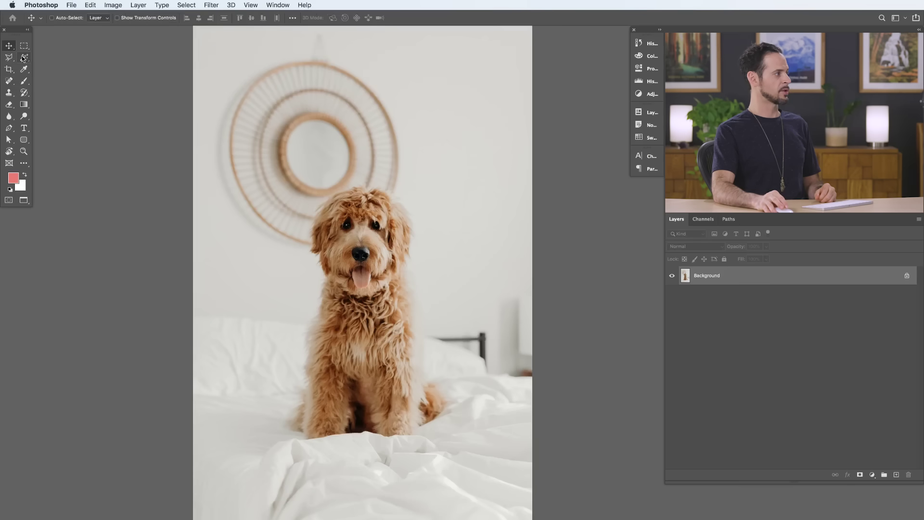
{"action": "left_click", "coordinate": [23, 48]}
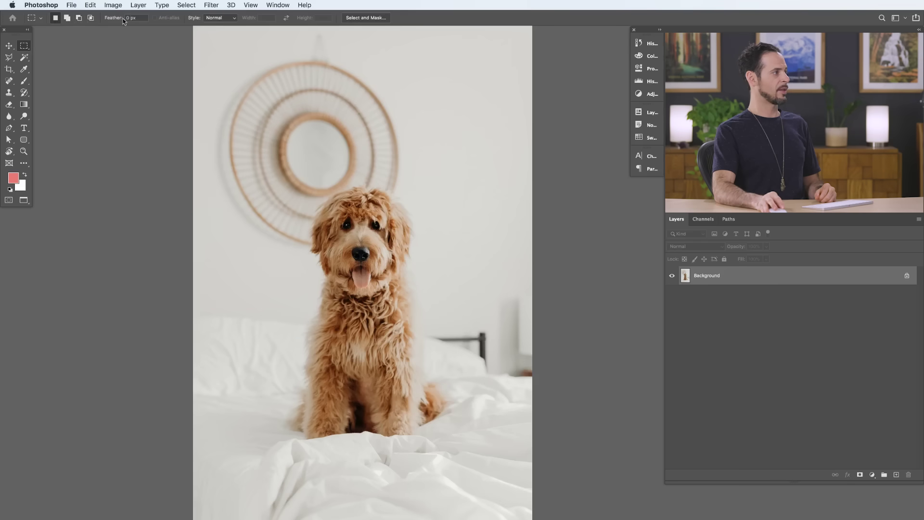
{"action": "left_click", "coordinate": [233, 20]}
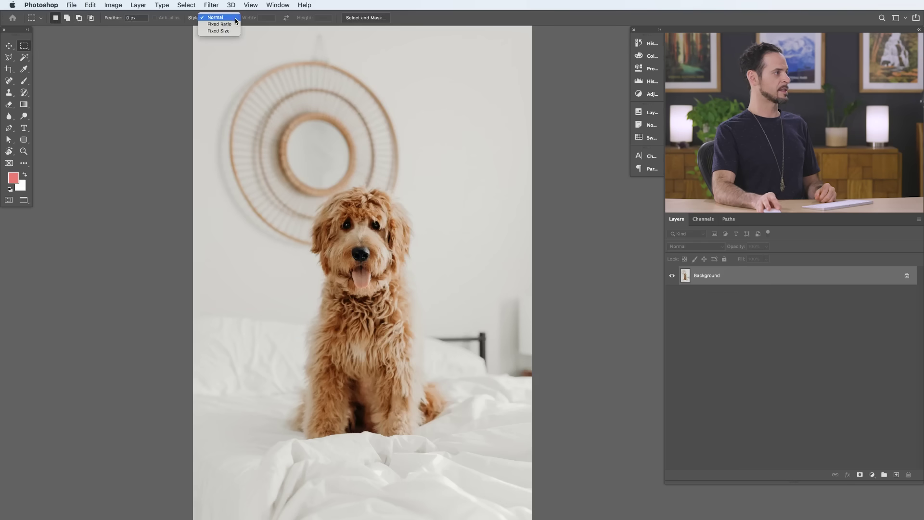
{"action": "left_click", "coordinate": [235, 19]}
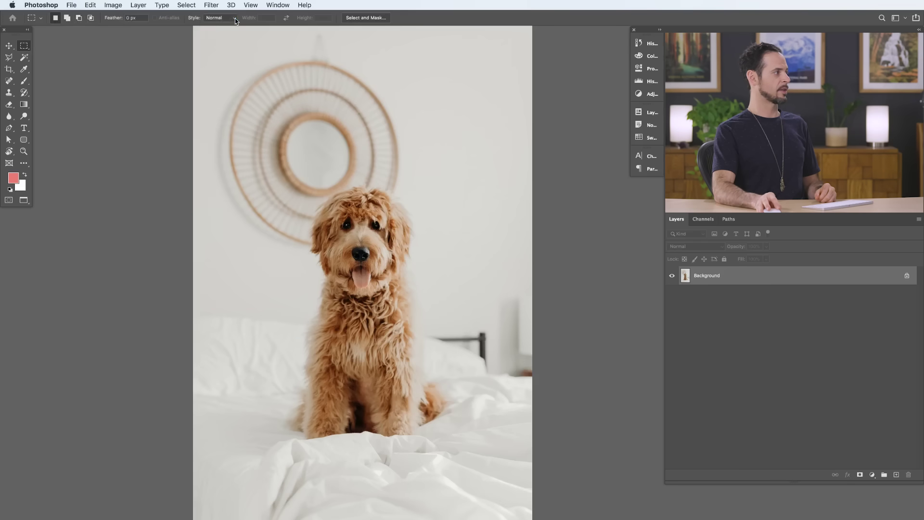
Step: Preview the Crop tool's ratio presets, then switch to the Brush tool without cropping
{"action": "left_click", "coordinate": [9, 71]}
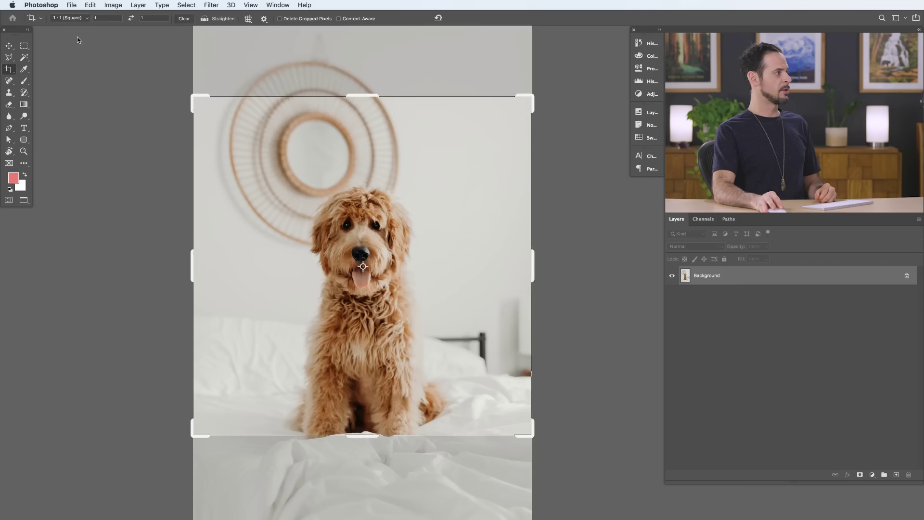
{"action": "left_click", "coordinate": [77, 20]}
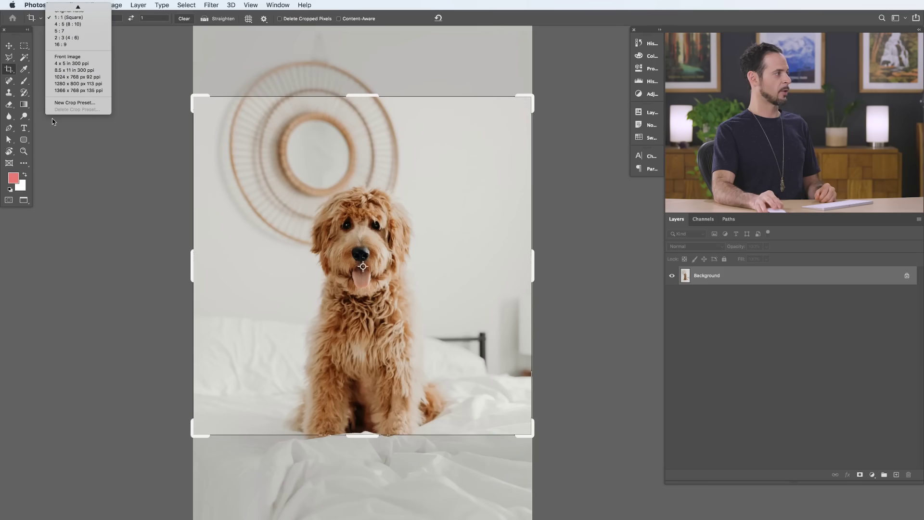
{"action": "left_click", "coordinate": [24, 82]}
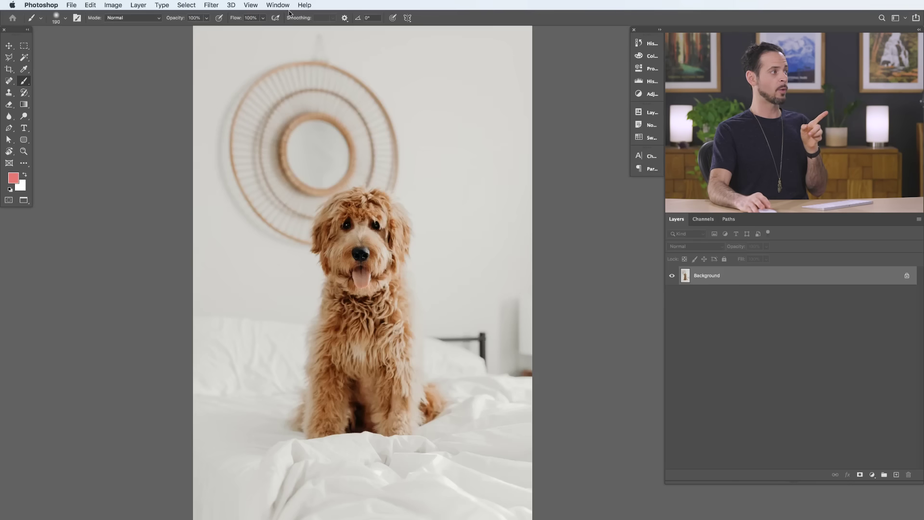
Step: Browse the Window menu, then toggle the histogram on and off from the dock
{"action": "left_click", "coordinate": [279, 5]}
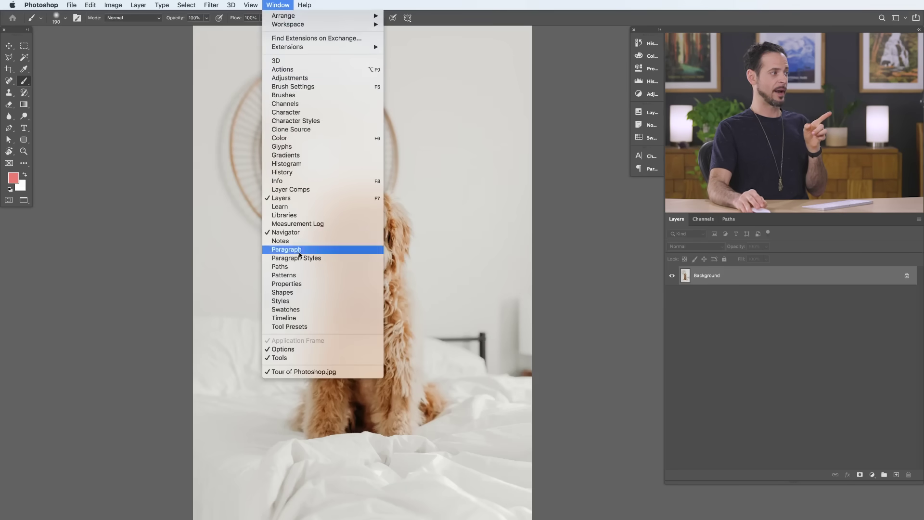
{"action": "left_click", "coordinate": [564, 153]}
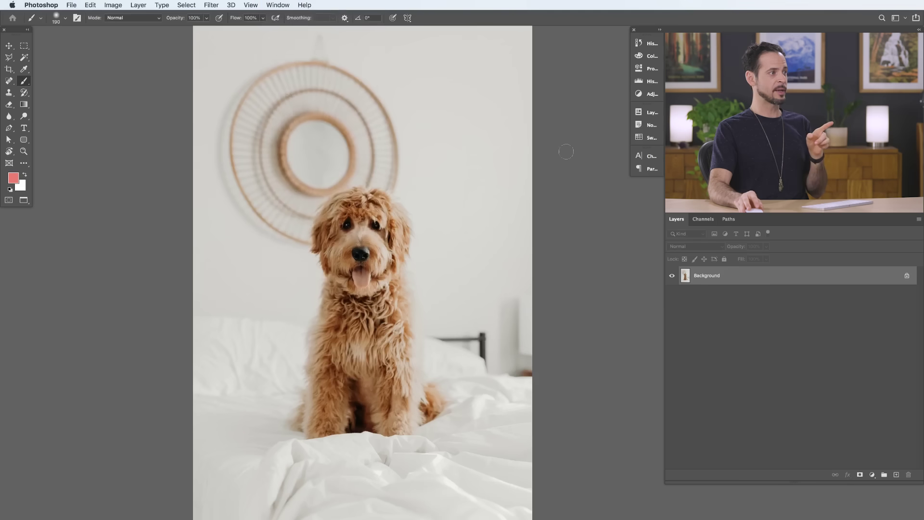
{"action": "left_click", "coordinate": [645, 81]}
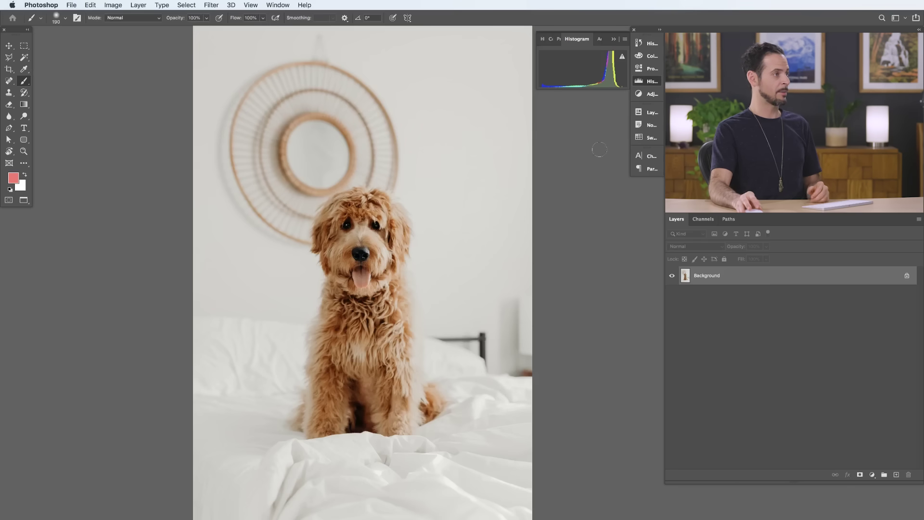
{"action": "left_click", "coordinate": [646, 83]}
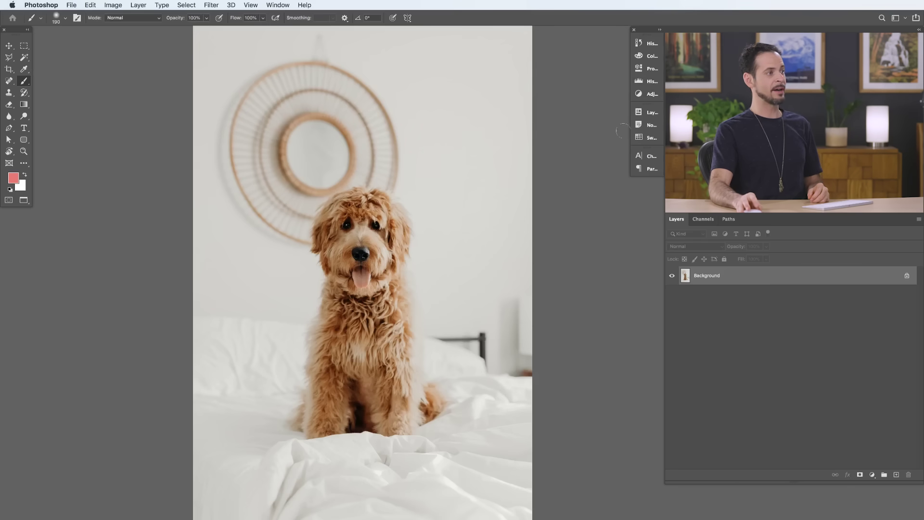
Step: Show the Histogram panel via Window > Histogram, then expand the Character panel
{"action": "left_click", "coordinate": [275, 6]}
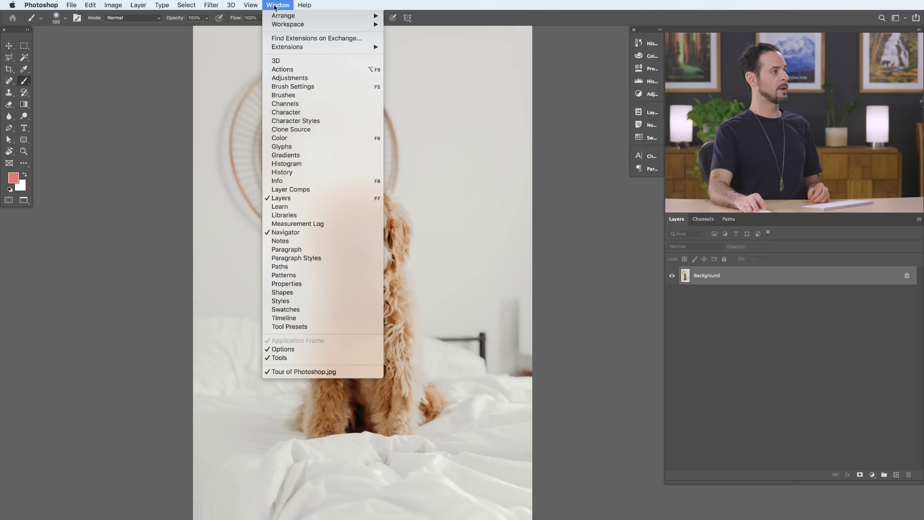
{"action": "left_click", "coordinate": [301, 164]}
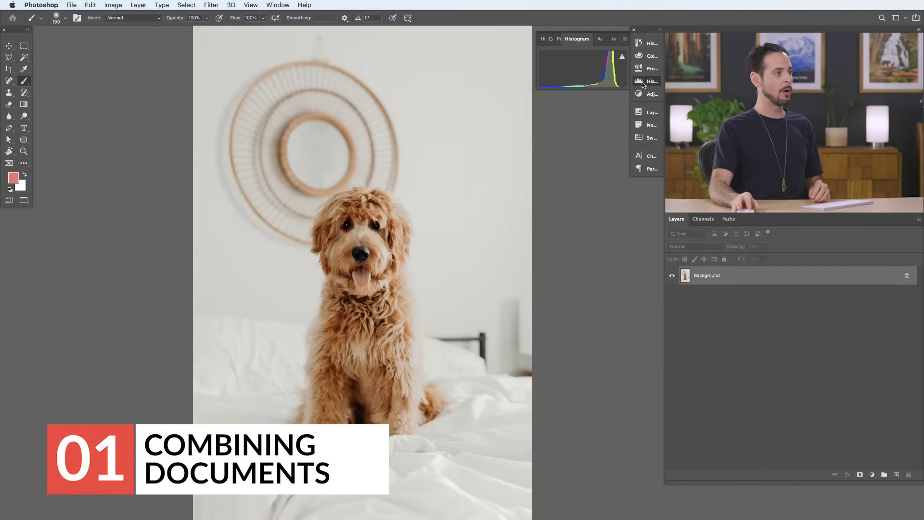
{"action": "left_click", "coordinate": [646, 160]}
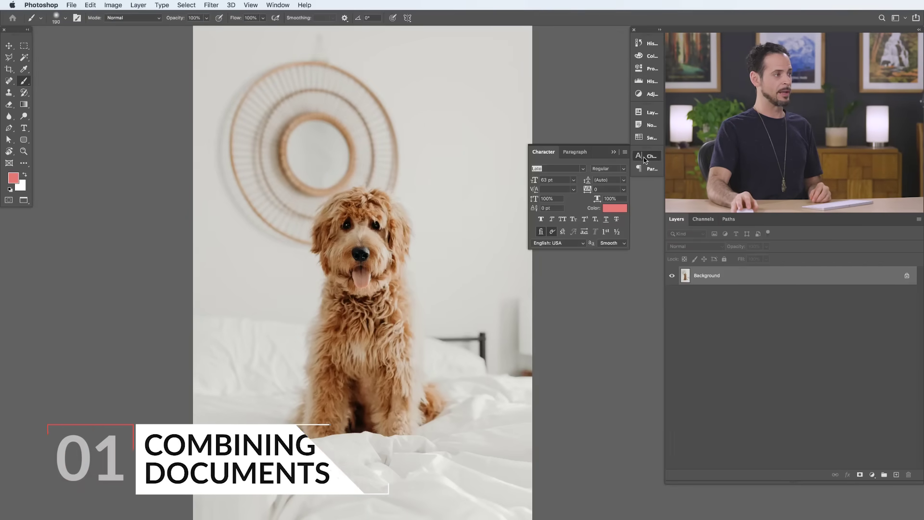
Step: Keep the Lato font family and change its style to Hairline
{"action": "left_click", "coordinate": [583, 169]}
{"action": "left_click", "coordinate": [592, 164]}
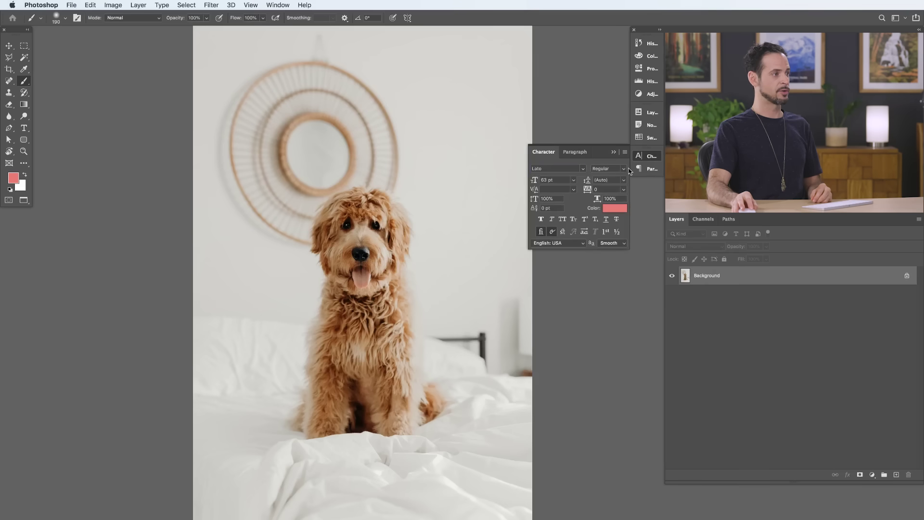
{"action": "left_click", "coordinate": [623, 169]}
{"action": "left_click", "coordinate": [592, 164]}
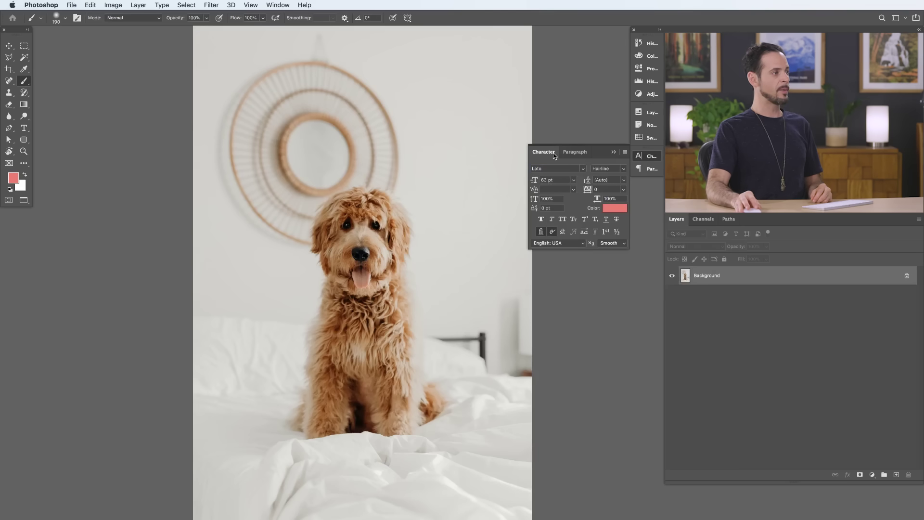
Step: Close and reopen the Character panel, then drag it out as a floating panel
{"action": "left_click", "coordinate": [643, 157]}
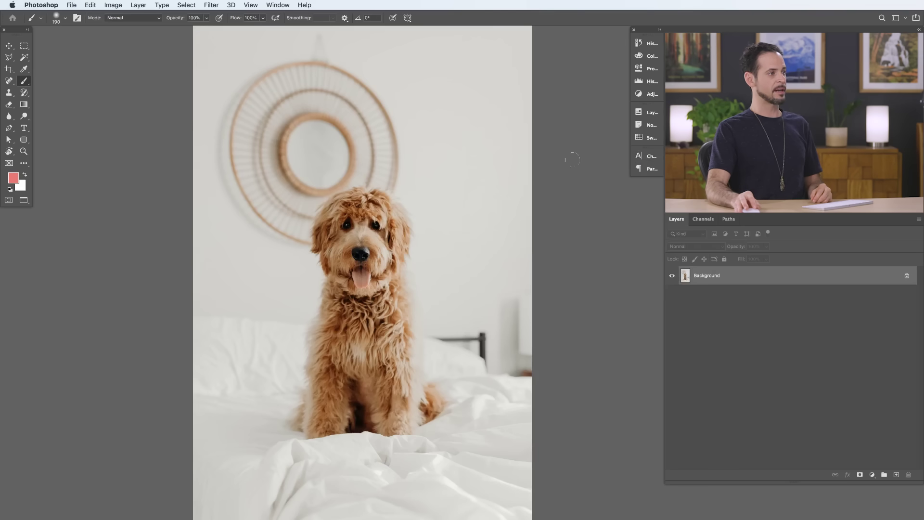
{"action": "left_click", "coordinate": [649, 161]}
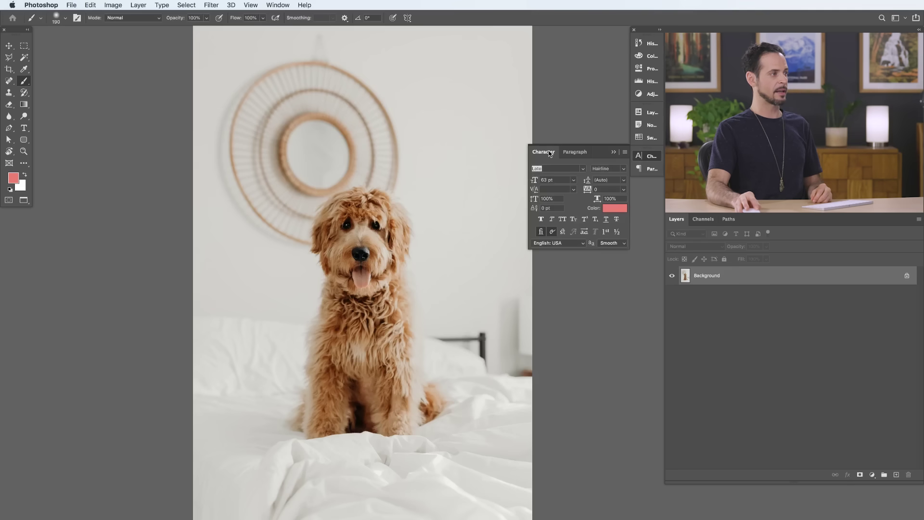
{"action": "left_click_drag", "start_coordinate": [550, 153], "coordinate": [62, 37]}
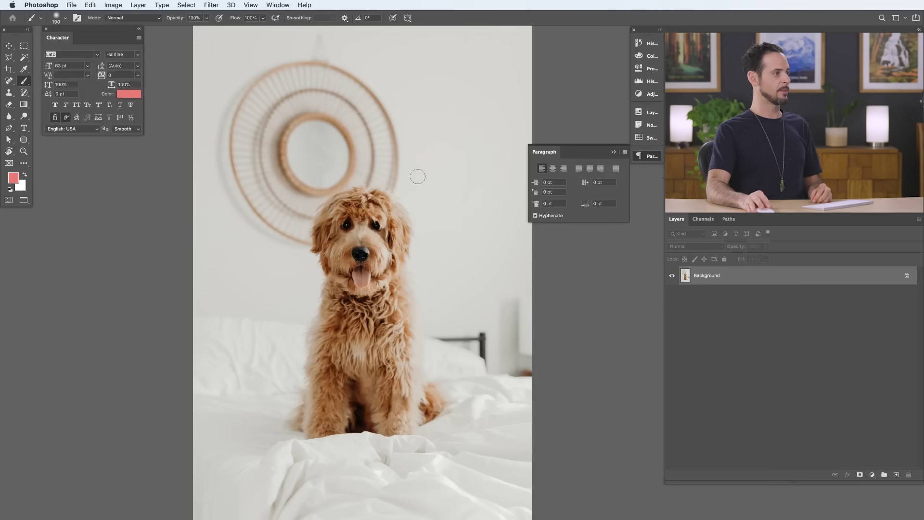
Step: Attach Paragraph below the floating Character panel, pan the photo, then tab-group Paragraph with Character
{"action": "left_click_drag", "start_coordinate": [547, 157], "coordinate": [62, 151]}
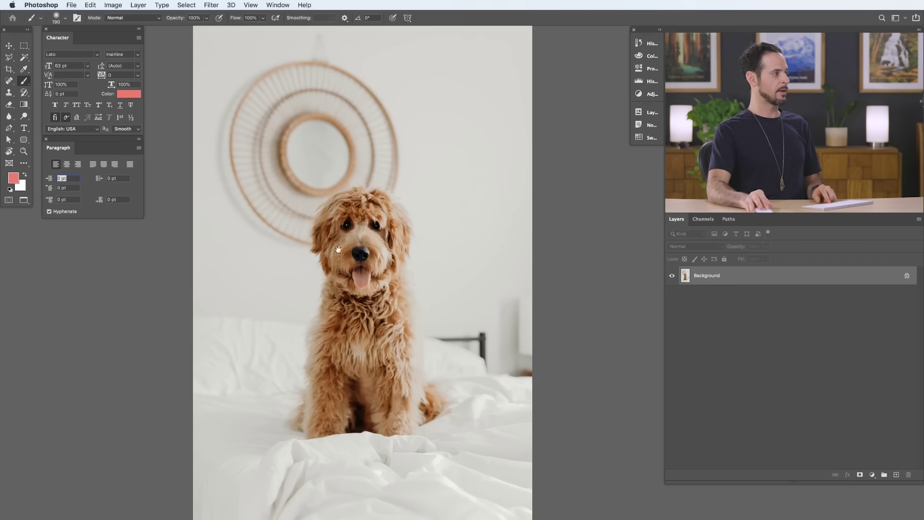
{"action": "left_click_drag", "start_coordinate": [332, 269], "coordinate": [303, 262]}
{"action": "left_click_drag", "start_coordinate": [260, 144], "coordinate": [259, 149]}
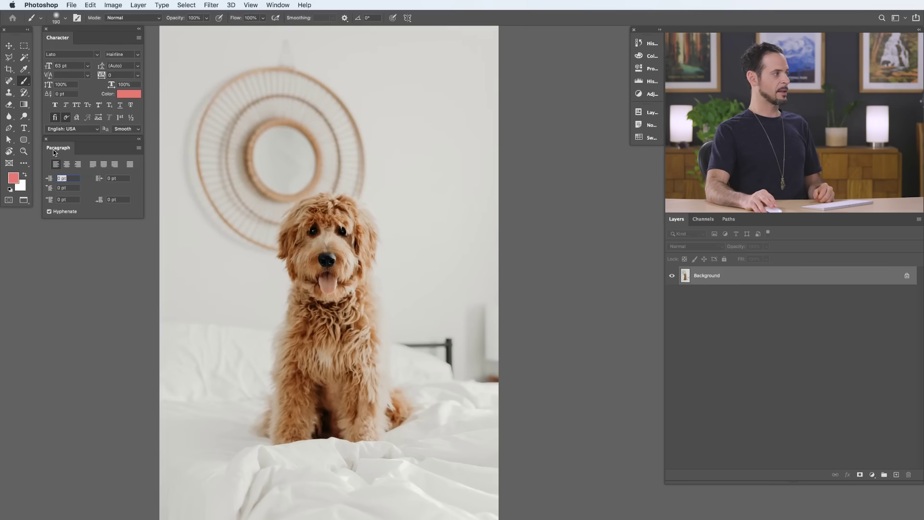
{"action": "left_click_drag", "start_coordinate": [54, 152], "coordinate": [110, 96]}
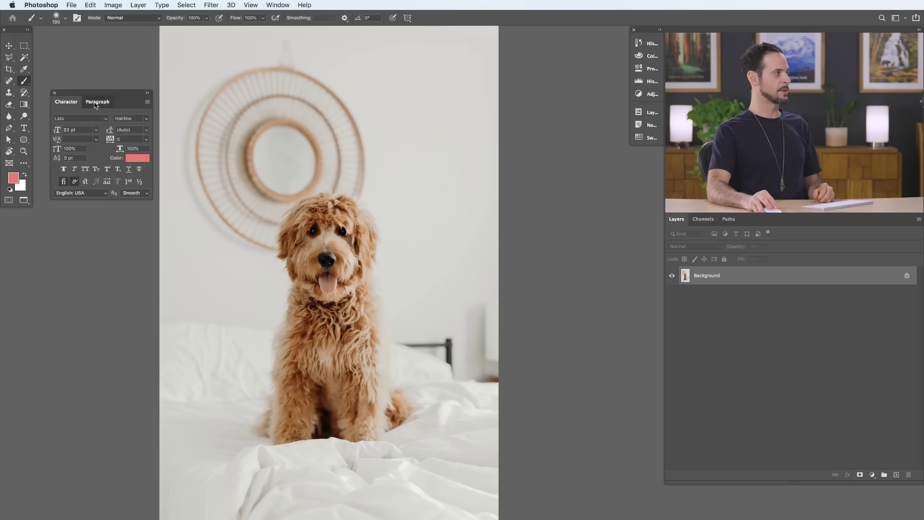
Step: Collapse and re-expand the floating Character group, dock it on the right, then pull Character out again
{"action": "left_click", "coordinate": [64, 103]}
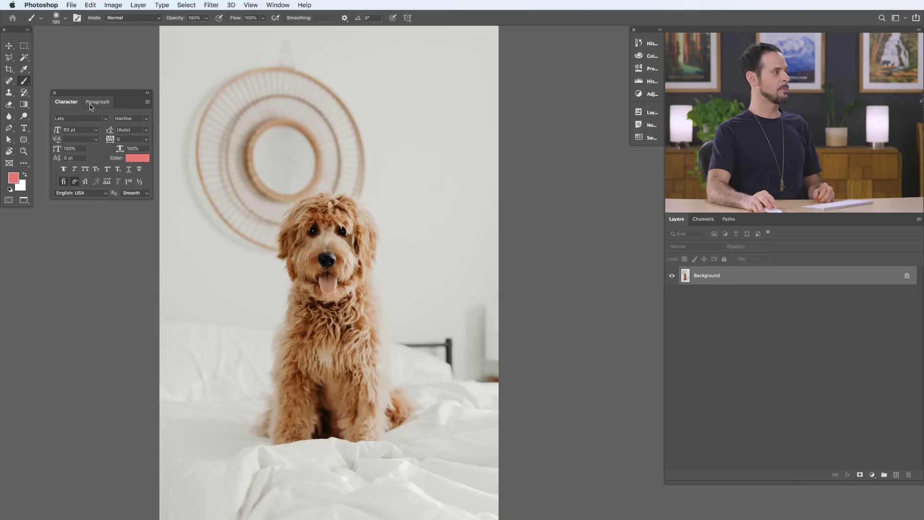
{"action": "left_click", "coordinate": [149, 95]}
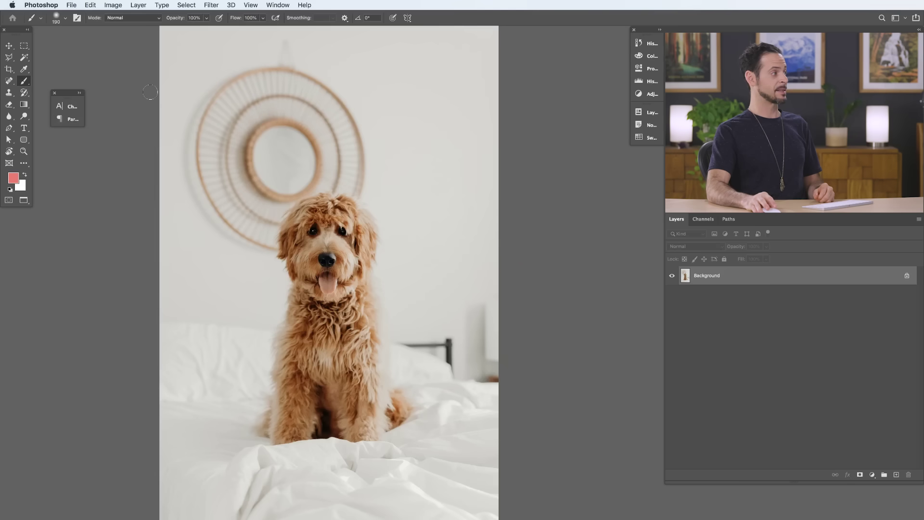
{"action": "left_click", "coordinate": [80, 94]}
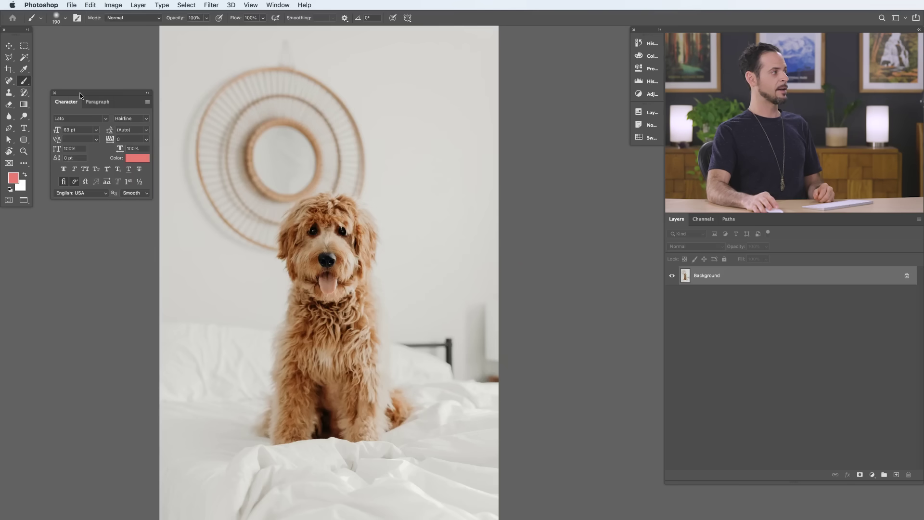
{"action": "left_click_drag", "start_coordinate": [80, 95], "coordinate": [641, 153]}
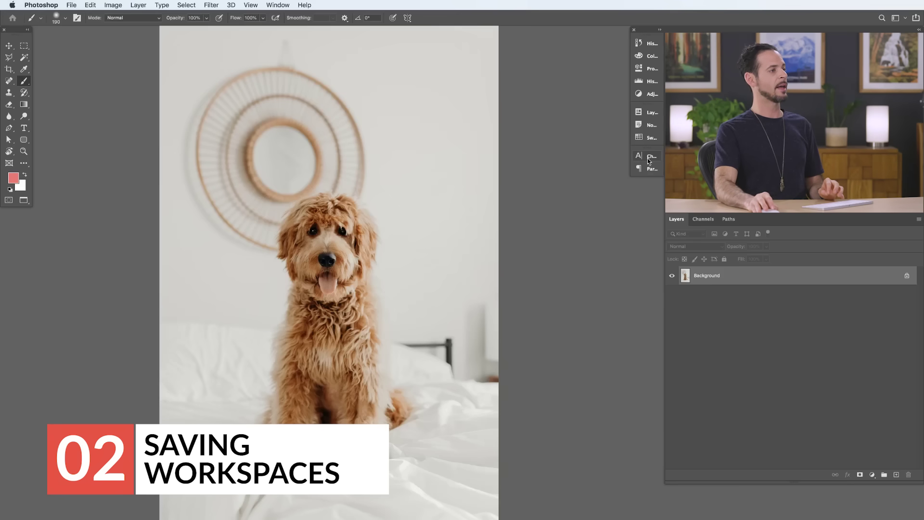
{"action": "left_click_drag", "start_coordinate": [648, 155], "coordinate": [60, 51]}
Step: Float the Character and Paragraph panels together on the left beside the tools
{"action": "left_click", "coordinate": [89, 84]}
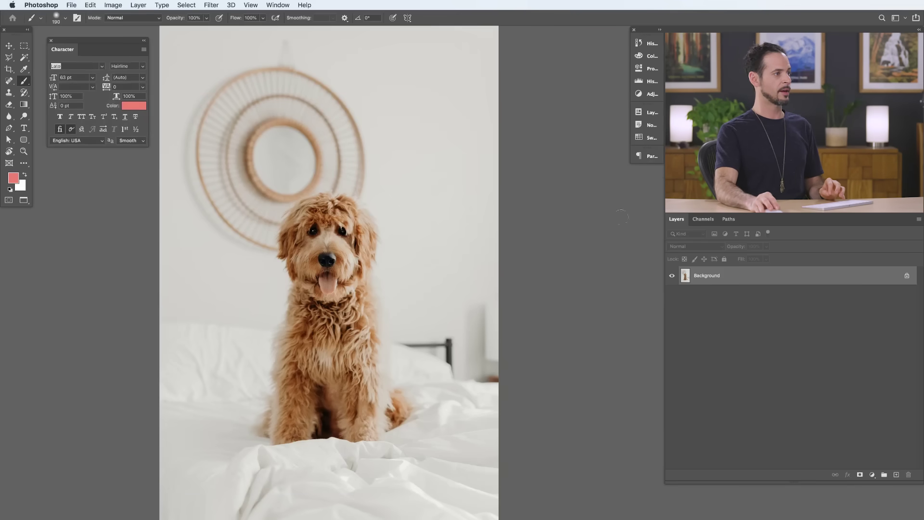
{"action": "left_click_drag", "start_coordinate": [647, 156], "coordinate": [94, 202]}
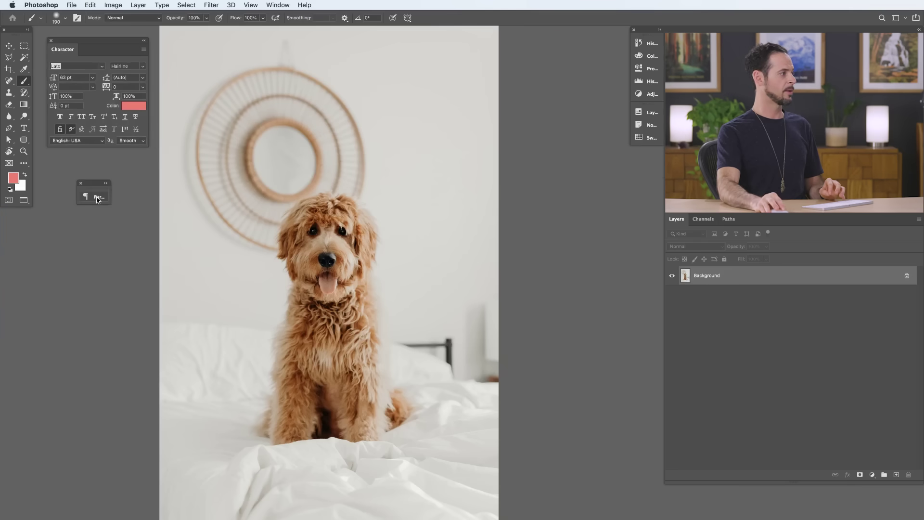
{"action": "left_click", "coordinate": [97, 198]}
{"action": "left_click_drag", "start_coordinate": [127, 195], "coordinate": [63, 164]}
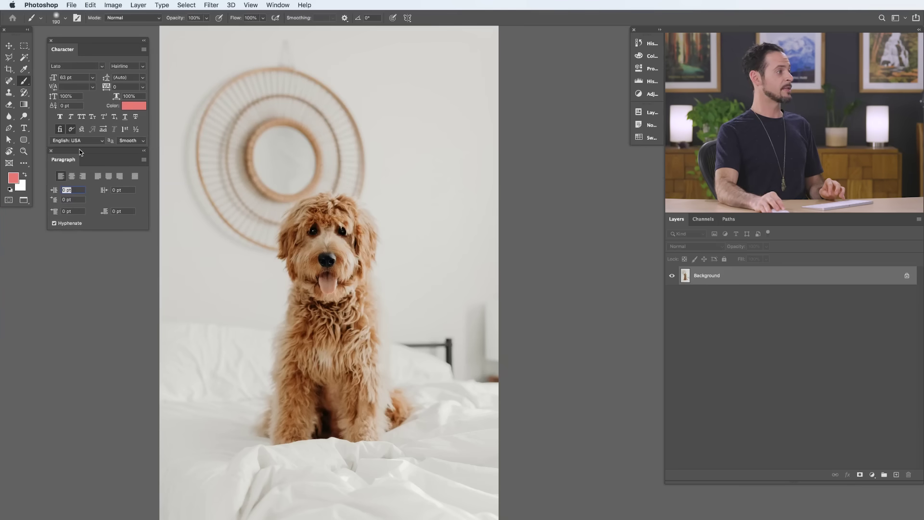
Step: Save the layout as a new workspace named 'Graphics and Text'
{"action": "left_click", "coordinate": [283, 5]}
{"action": "mouse_move", "coordinate": [298, 25]}
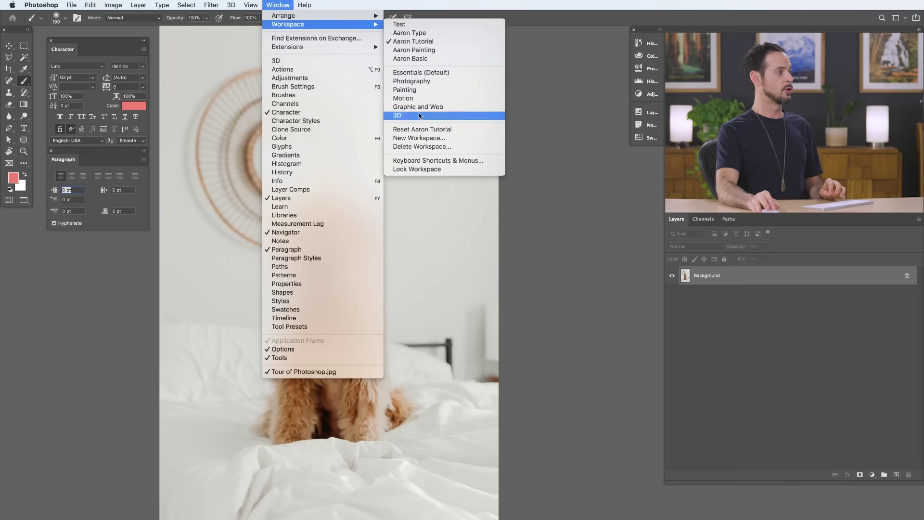
{"action": "left_click", "coordinate": [419, 138]}
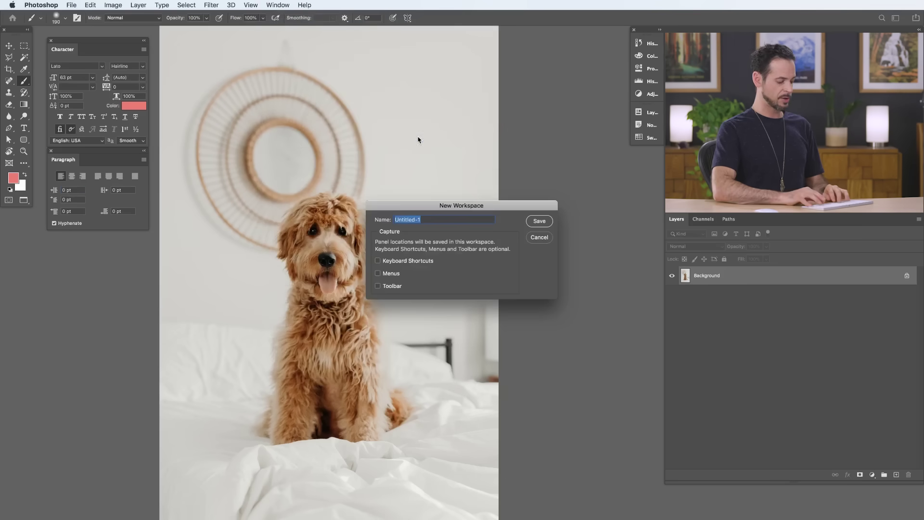
{"action": "type", "text": "Graphics and"}
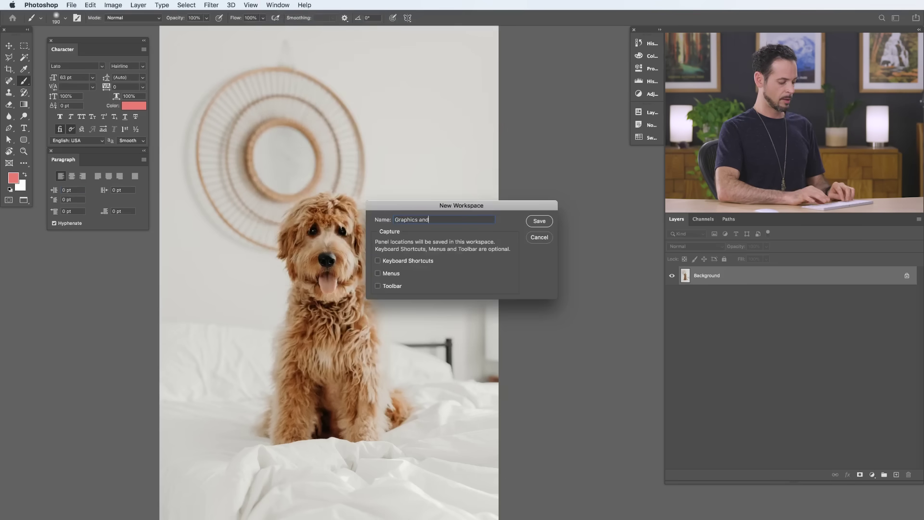
{"action": "type", "text": " Text"}
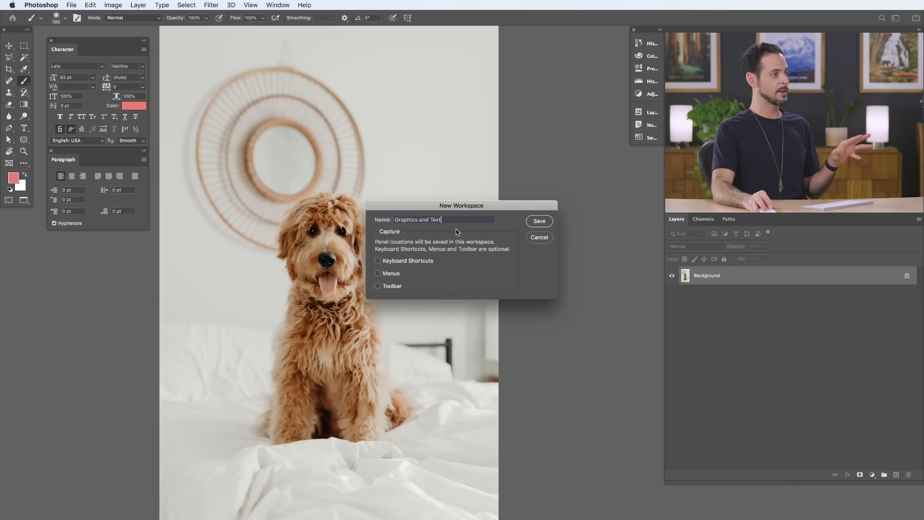
{"action": "left_click", "coordinate": [540, 222]}
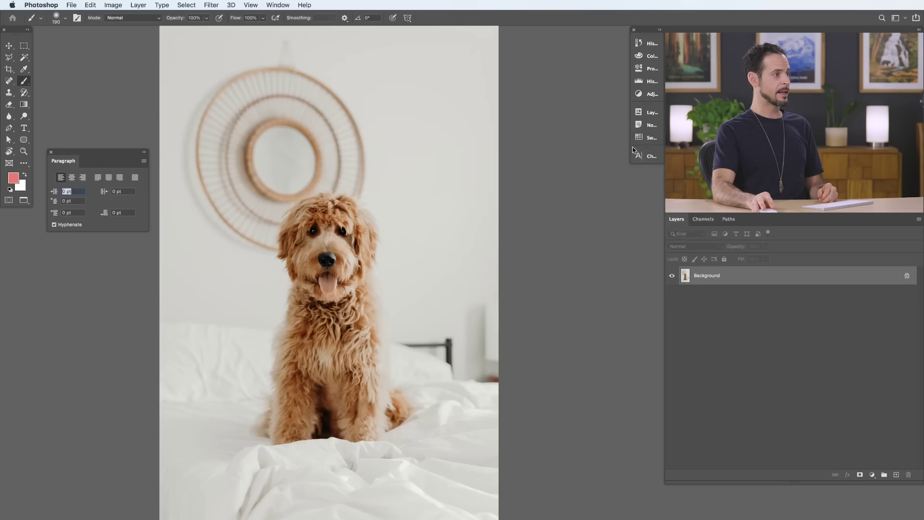
Step: Dock the Paragraph panel back on the right and switch to the Graphics and Text workspace
{"action": "left_click_drag", "start_coordinate": [77, 151], "coordinate": [640, 167]}
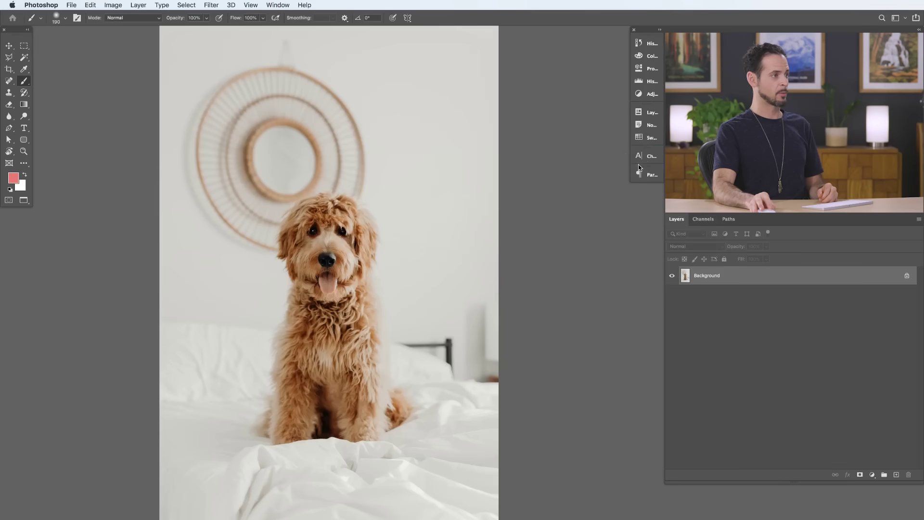
{"action": "left_click", "coordinate": [276, 5]}
{"action": "mouse_move", "coordinate": [285, 27]}
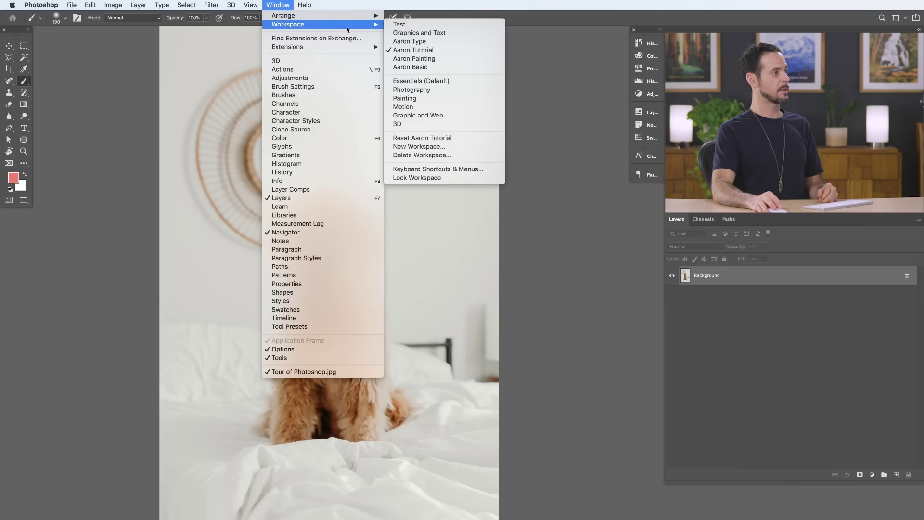
{"action": "left_click", "coordinate": [419, 34]}
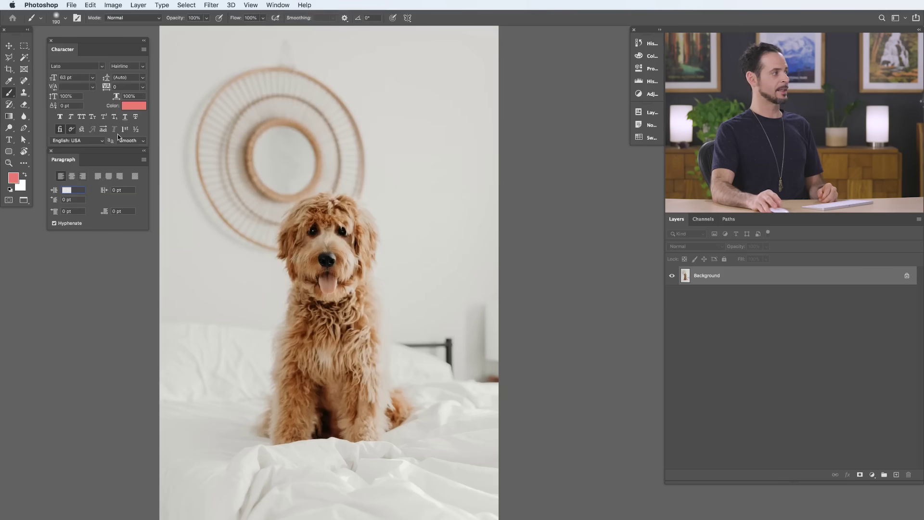
Step: Switch back to the Aaron Tutorial workspace
{"action": "left_click", "coordinate": [278, 5]}
{"action": "mouse_move", "coordinate": [340, 25]}
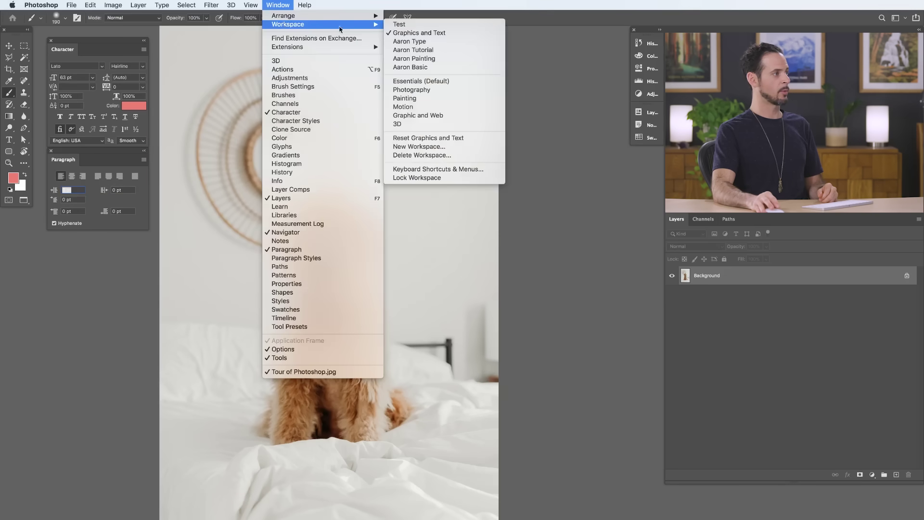
{"action": "left_click", "coordinate": [424, 51]}
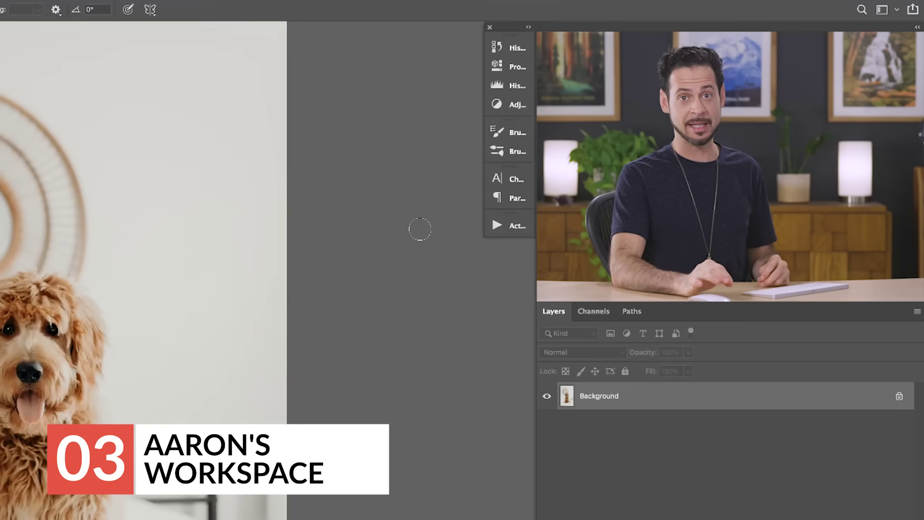
{"action": "left_click", "coordinate": [515, 48]}
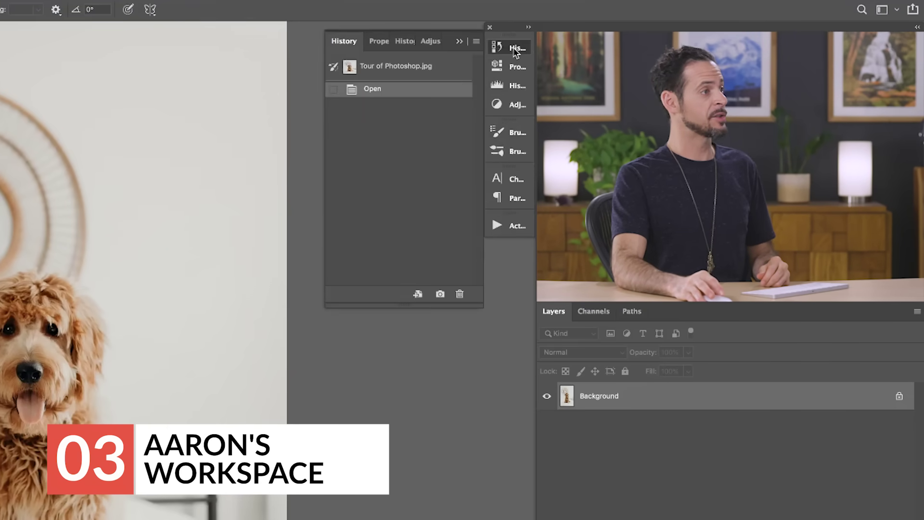
{"action": "left_click", "coordinate": [517, 70]}
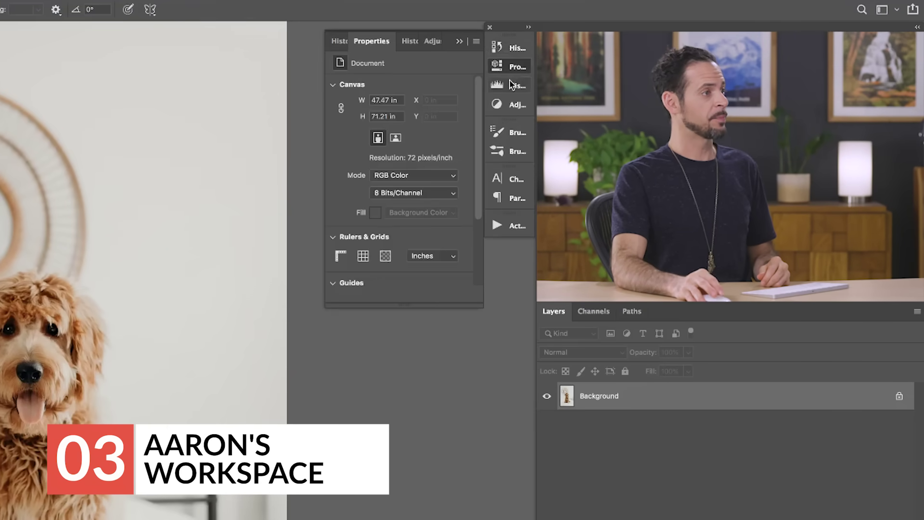
{"action": "left_click", "coordinate": [511, 87]}
{"action": "left_click", "coordinate": [512, 107]}
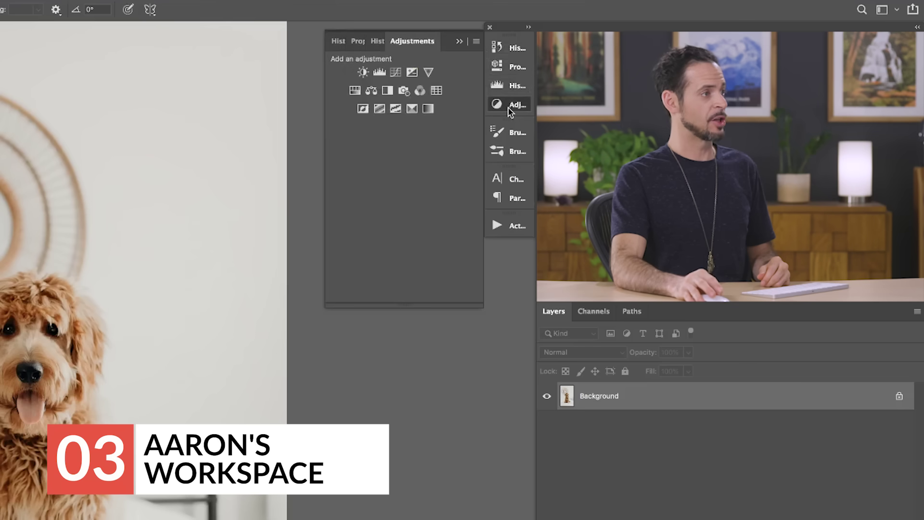
{"action": "left_click", "coordinate": [511, 134]}
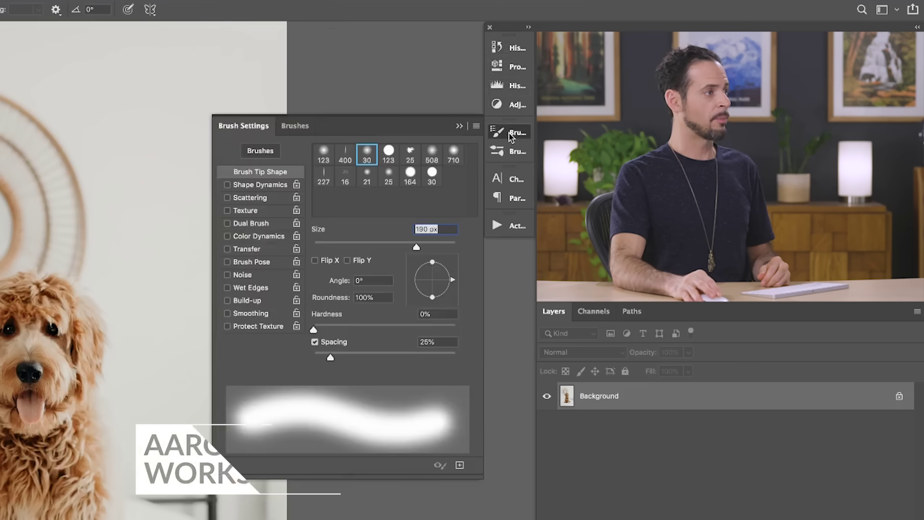
{"action": "left_click", "coordinate": [509, 152]}
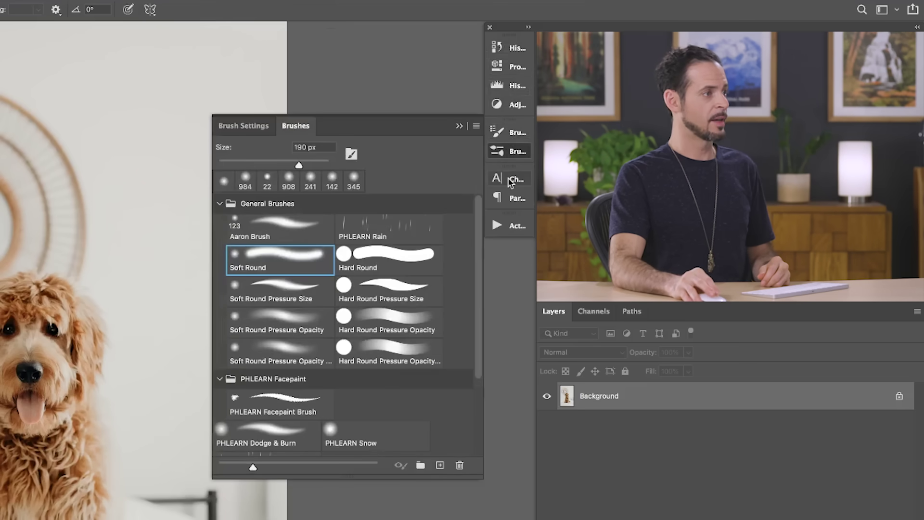
{"action": "left_click", "coordinate": [511, 182]}
{"action": "left_click", "coordinate": [508, 200]}
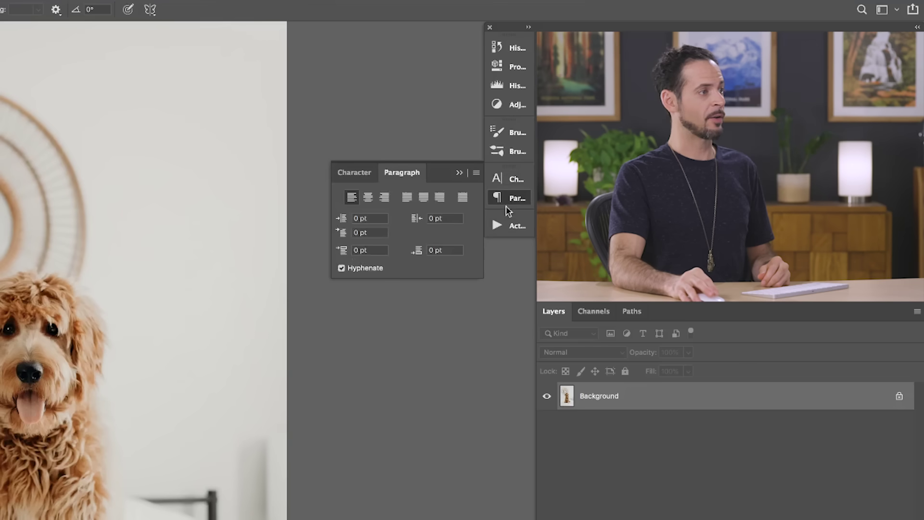
{"action": "left_click", "coordinate": [503, 226]}
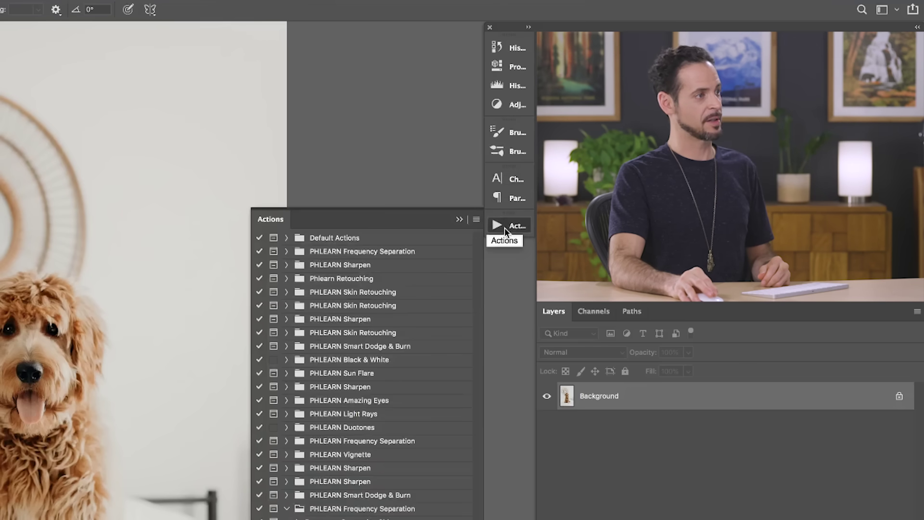
{"action": "left_click", "coordinate": [505, 226]}
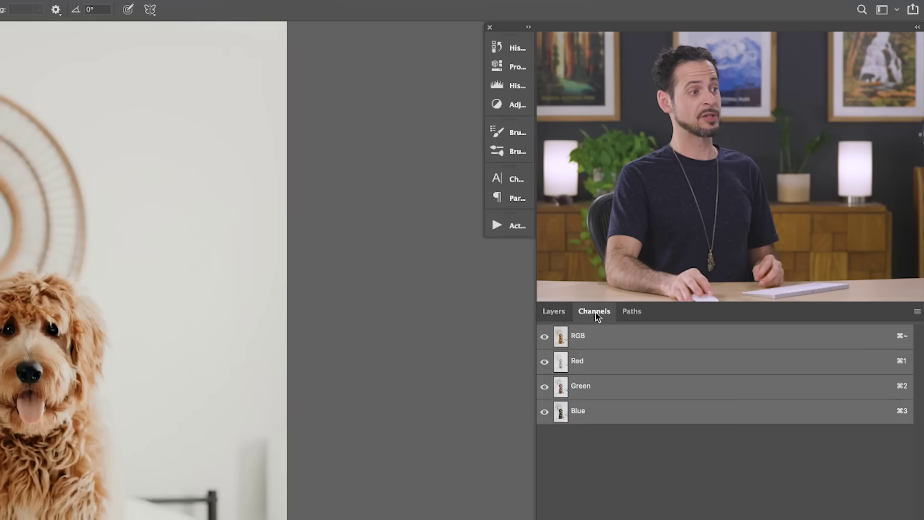
{"action": "left_click", "coordinate": [633, 313]}
{"action": "left_click", "coordinate": [587, 314]}
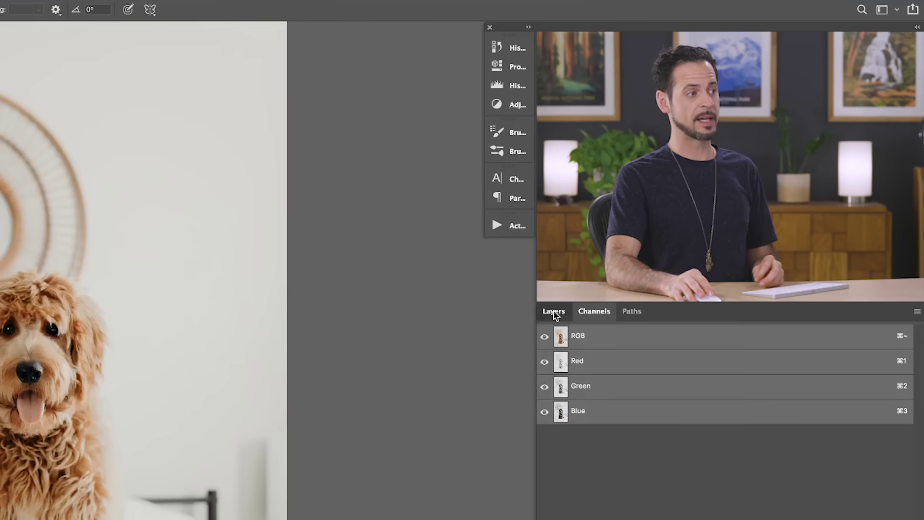
{"action": "left_click", "coordinate": [556, 315]}
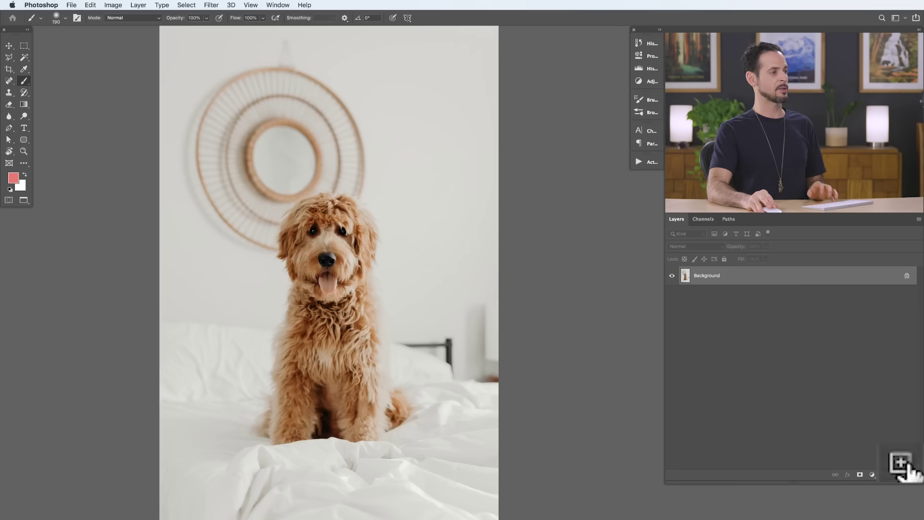
Step: Add a new empty layer and paint out the dark post with the Spot Healing Brush
{"action": "left_click", "coordinate": [896, 475]}
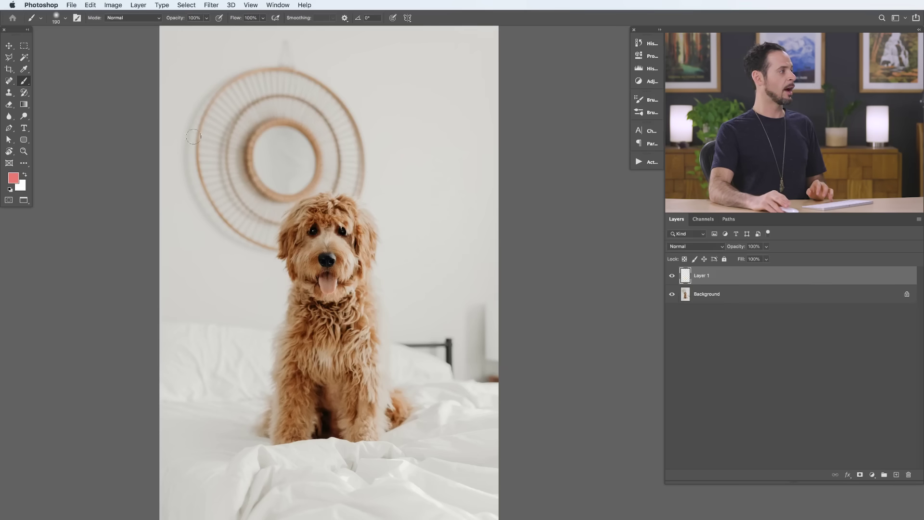
{"action": "left_click", "coordinate": [9, 83]}
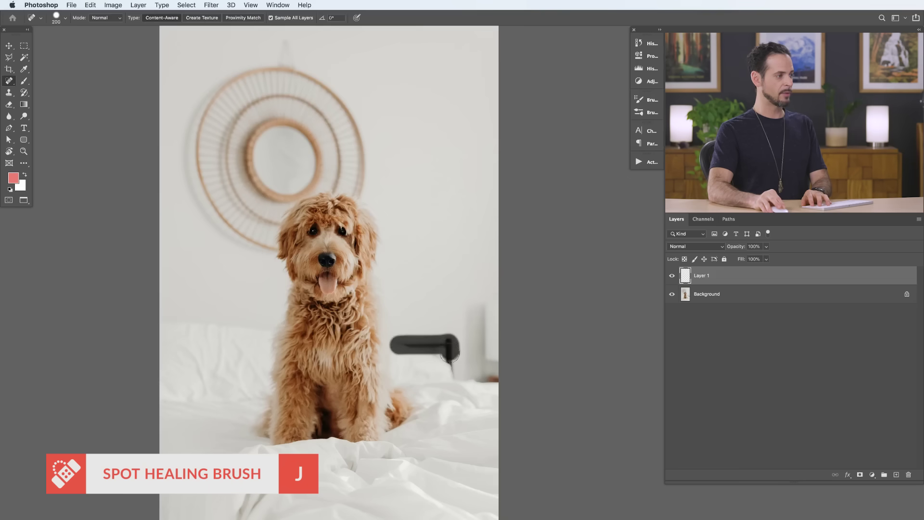
{"action": "left_click_drag", "start_coordinate": [451, 375], "coordinate": [451, 375]}
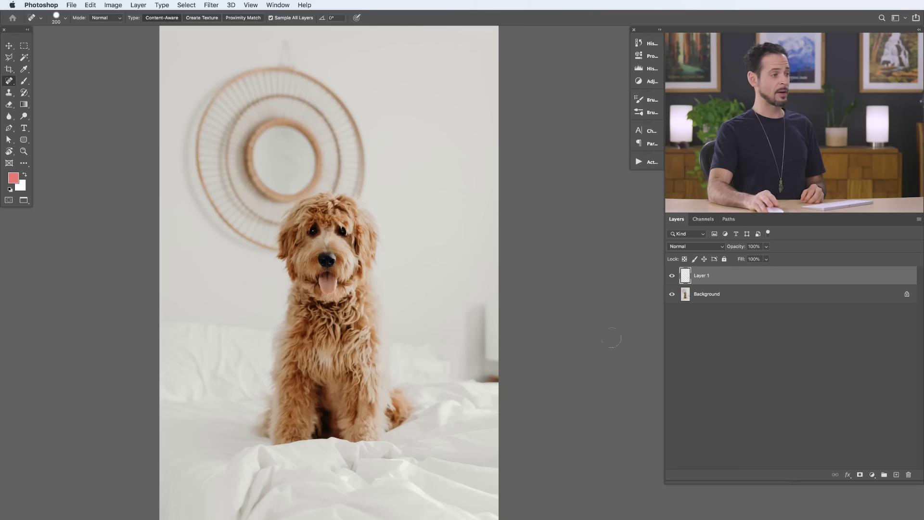
Step: Toggle Layer 1's visibility off and on several times to compare, leaving it visible
{"action": "left_click", "coordinate": [671, 278]}
{"action": "left_click", "coordinate": [672, 277]}
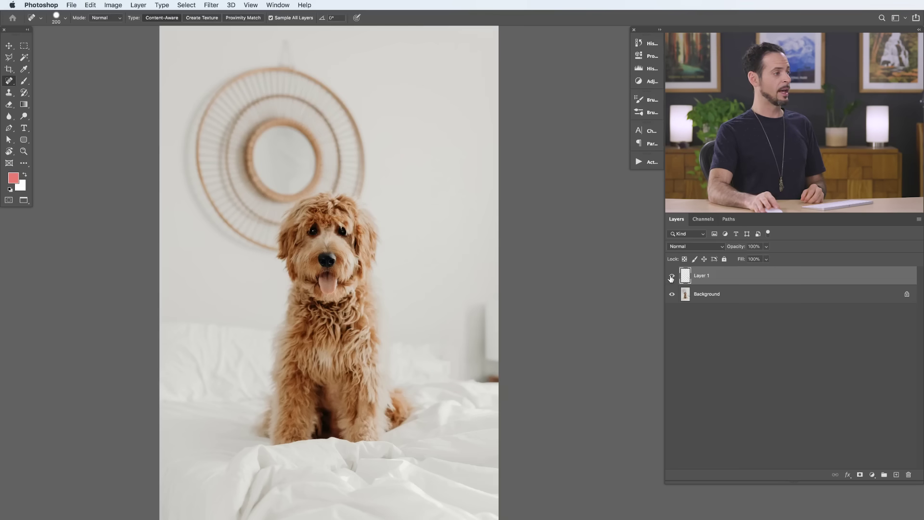
{"action": "left_click", "coordinate": [671, 278]}
{"action": "left_click", "coordinate": [671, 278]}
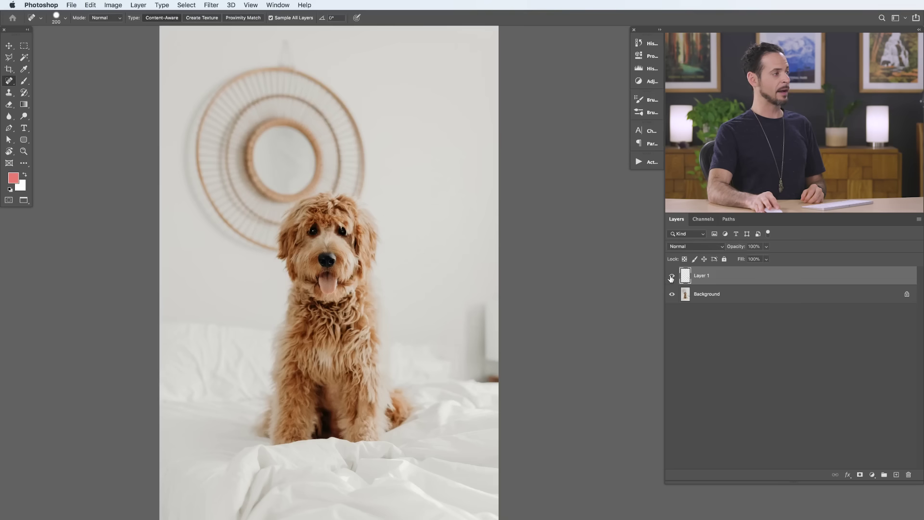
{"action": "left_click", "coordinate": [671, 278]}
{"action": "left_click", "coordinate": [671, 278]}
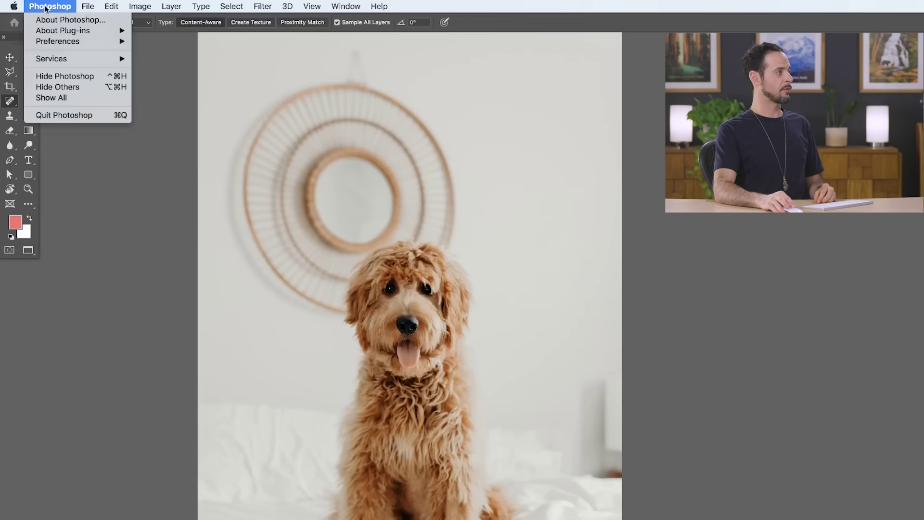
Step: Browse the Preferences categories, then the File menu, ending with the Edit menu open
{"action": "mouse_move", "coordinate": [65, 43]}
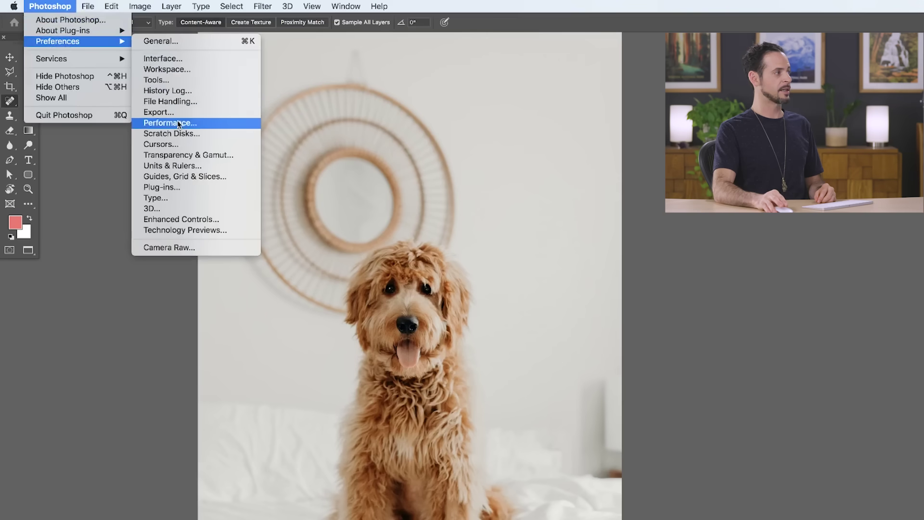
{"action": "mouse_move", "coordinate": [85, 6]}
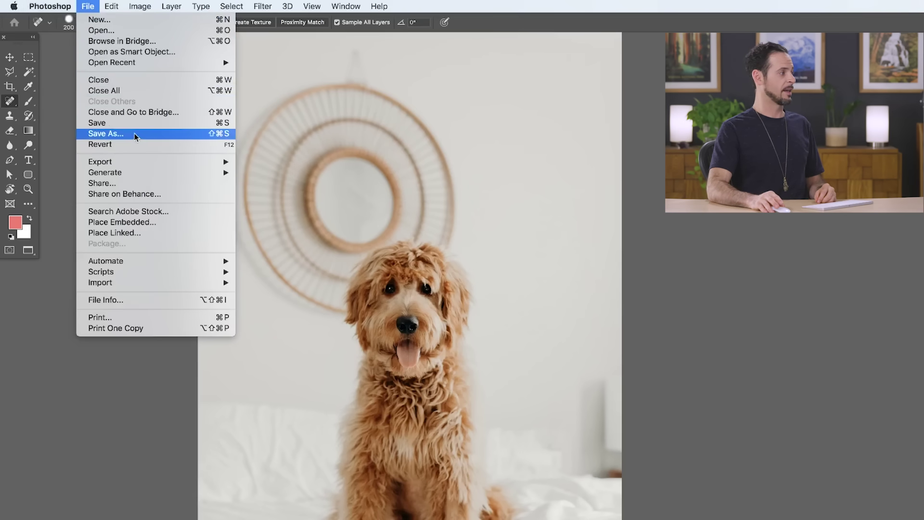
{"action": "mouse_move", "coordinate": [121, 9]}
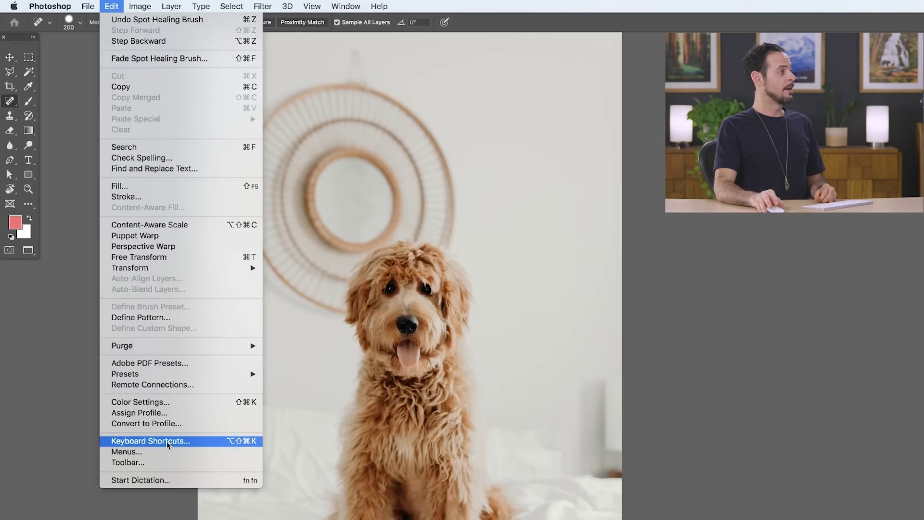
Step: Browse the Image menu and its Analysis submenu
{"action": "mouse_move", "coordinate": [151, 5]}
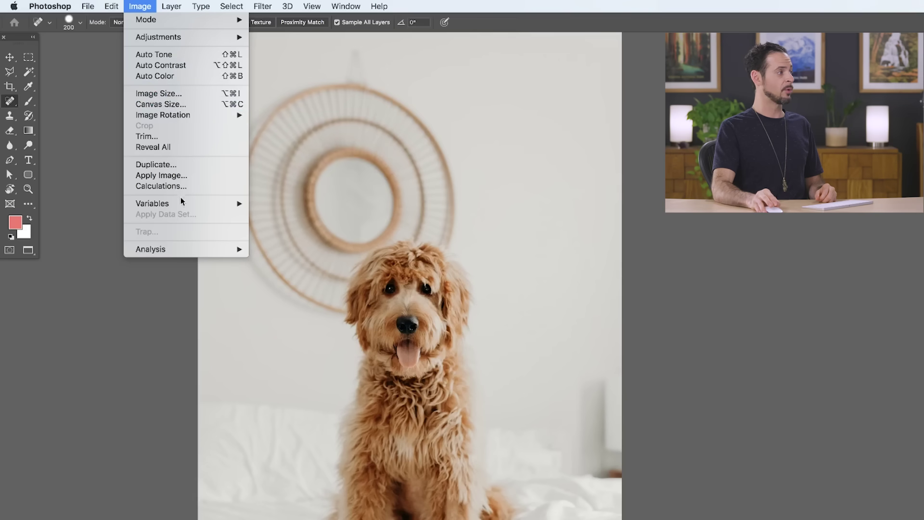
{"action": "mouse_move", "coordinate": [183, 247]}
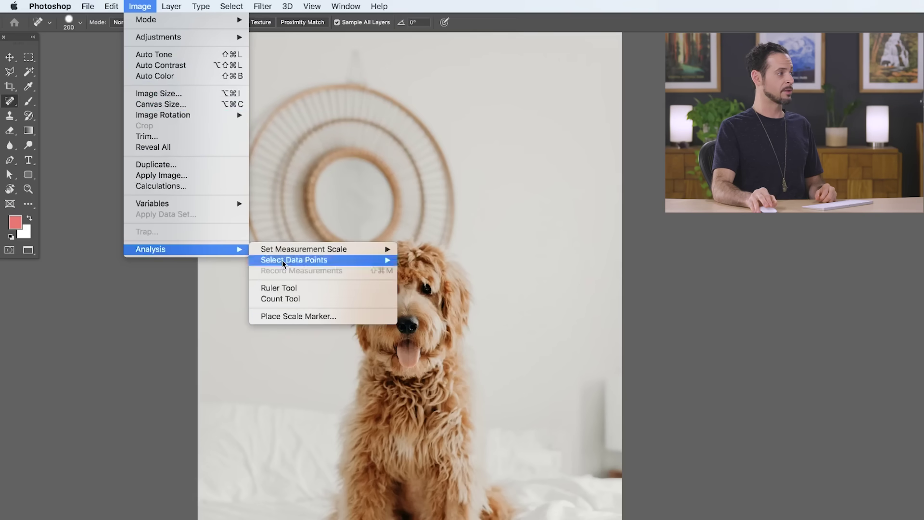
{"action": "left_click", "coordinate": [277, 301]}
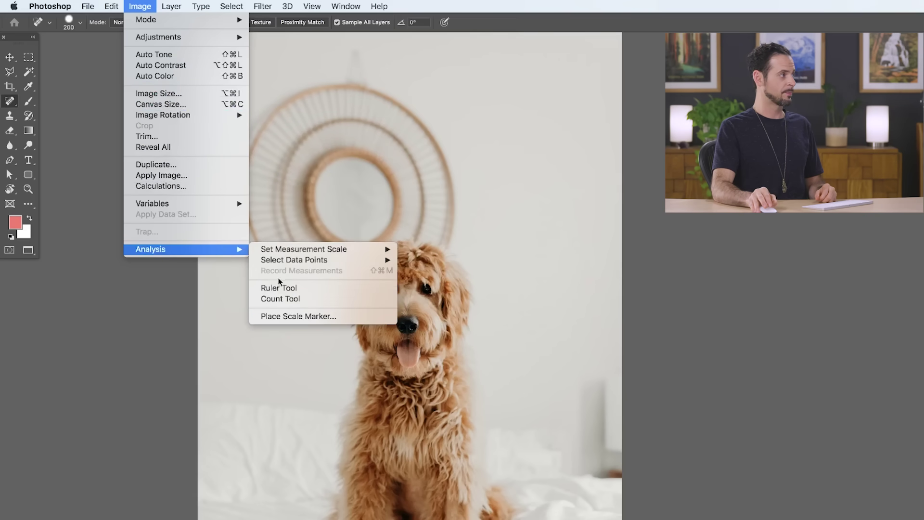
Step: Browse the Layer menu, including the Layer Style and Layer Mask submenus
{"action": "mouse_move", "coordinate": [179, 7]}
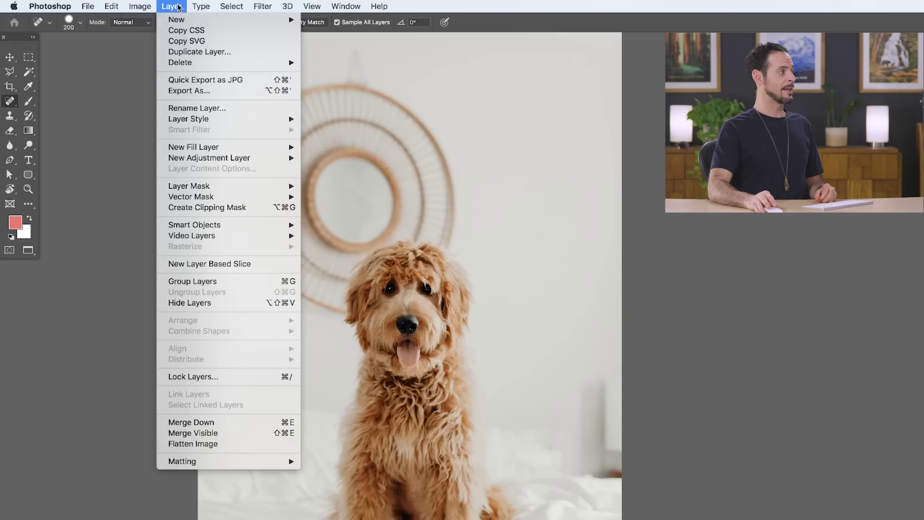
{"action": "mouse_move", "coordinate": [235, 120]}
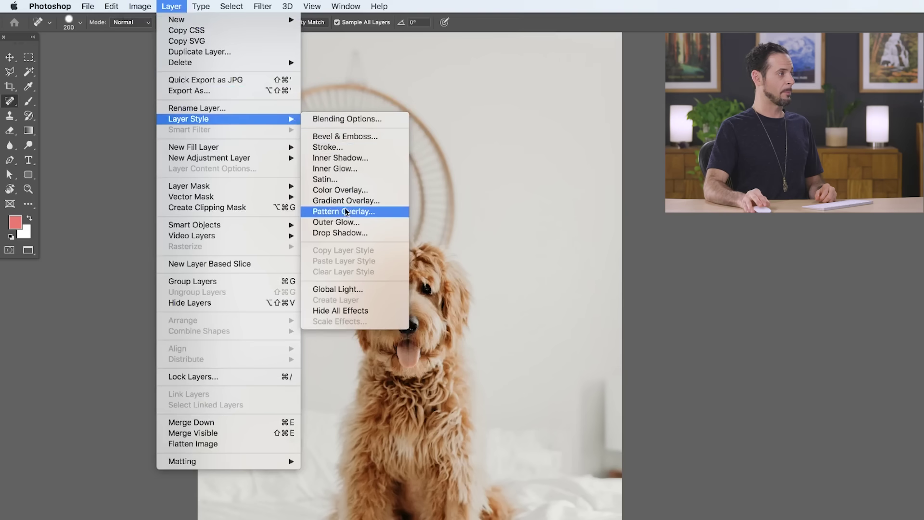
{"action": "mouse_move", "coordinate": [255, 188]}
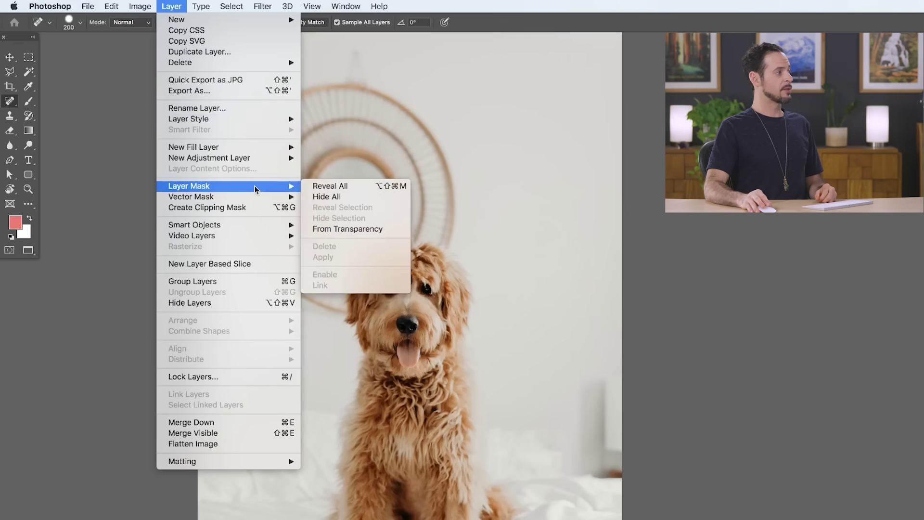
{"action": "mouse_move", "coordinate": [241, 226]}
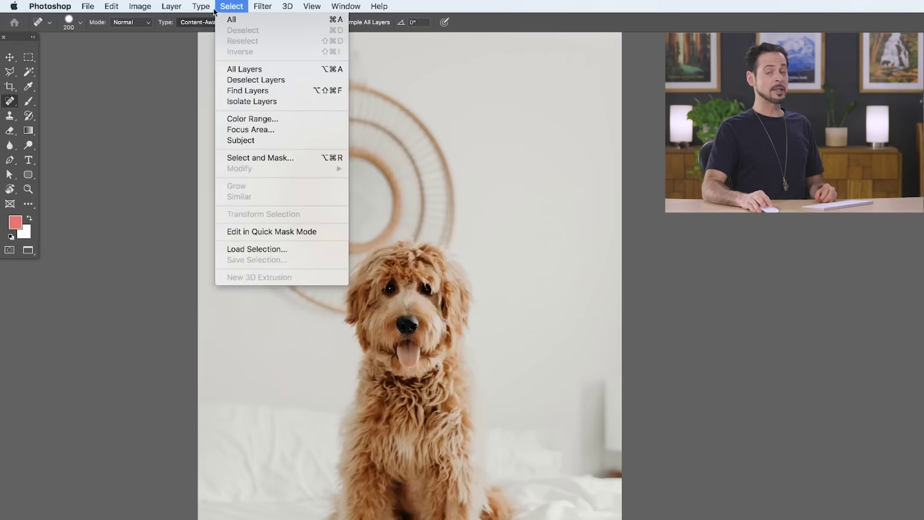
Step: Show the Type and Select menus, ending with the Filter menu open
{"action": "mouse_move", "coordinate": [206, 10]}
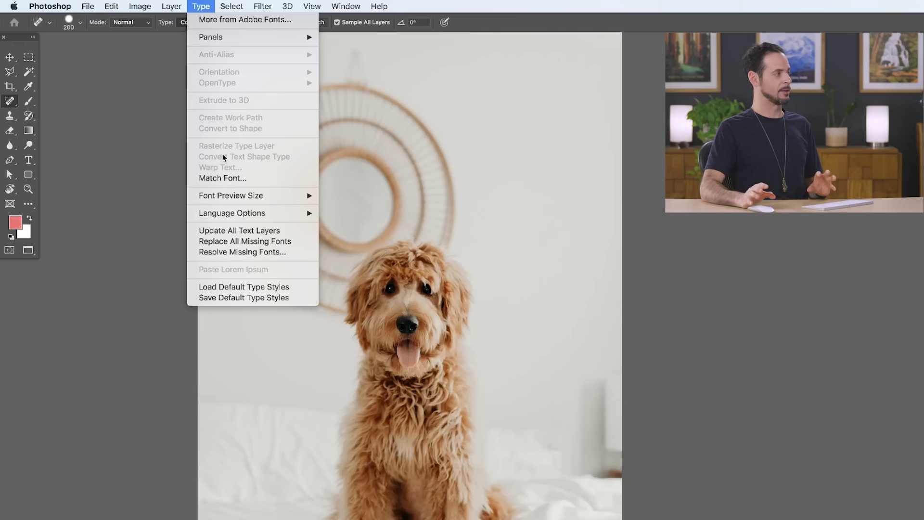
{"action": "mouse_move", "coordinate": [241, 5]}
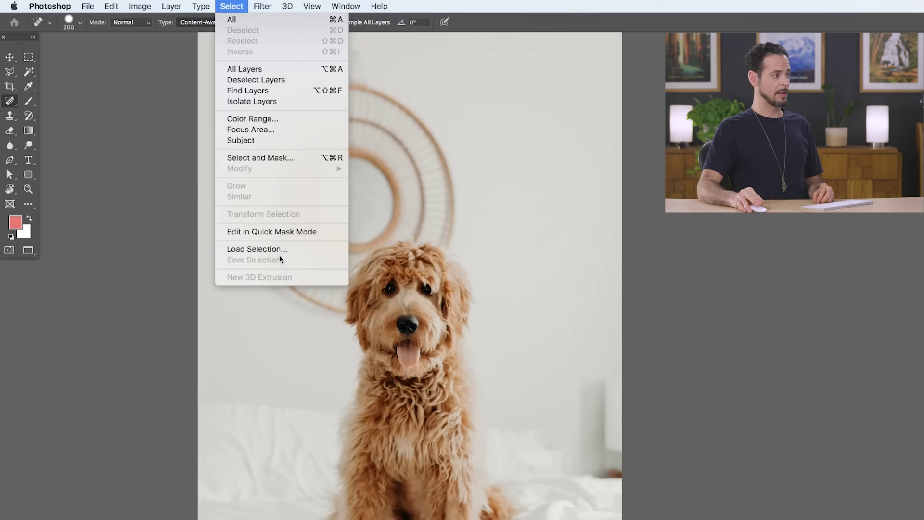
{"action": "mouse_move", "coordinate": [264, 7]}
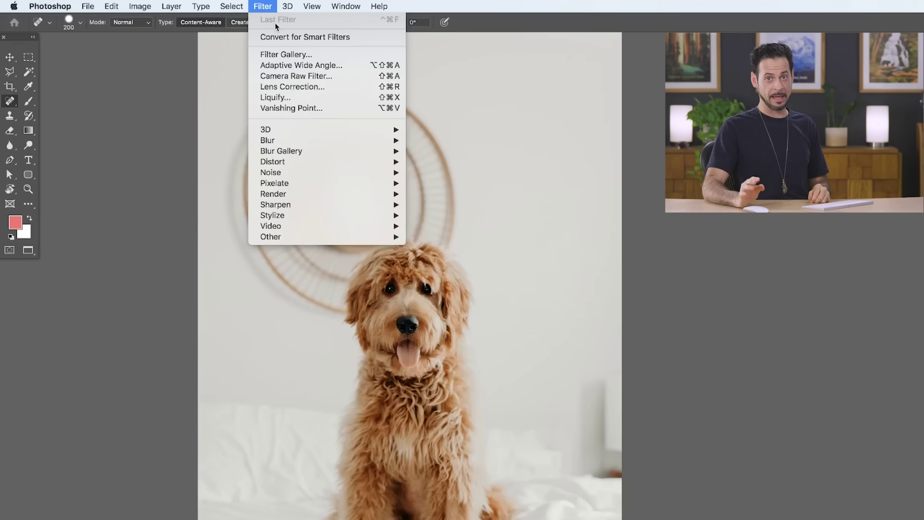
Step: Browse the 3D, View and Window menus, then search Help for 'gradien'
{"action": "mouse_move", "coordinate": [288, 11]}
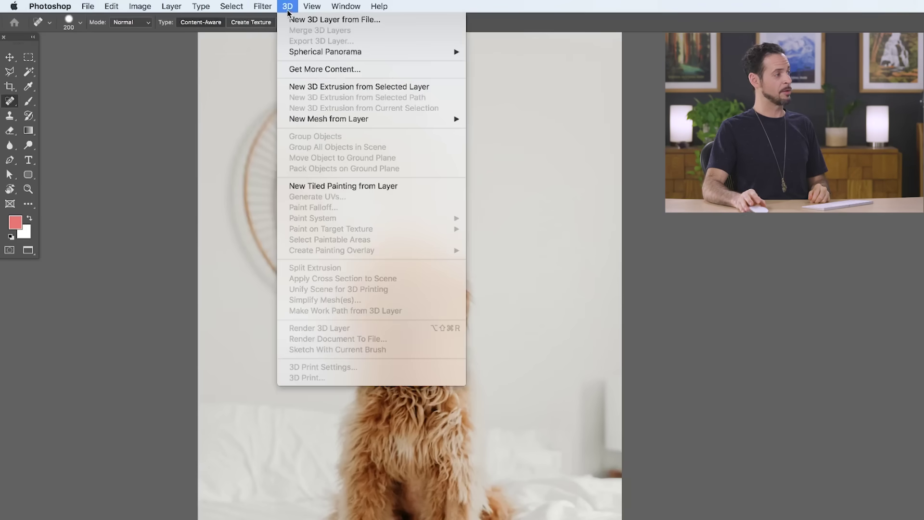
{"action": "mouse_move", "coordinate": [316, 11]}
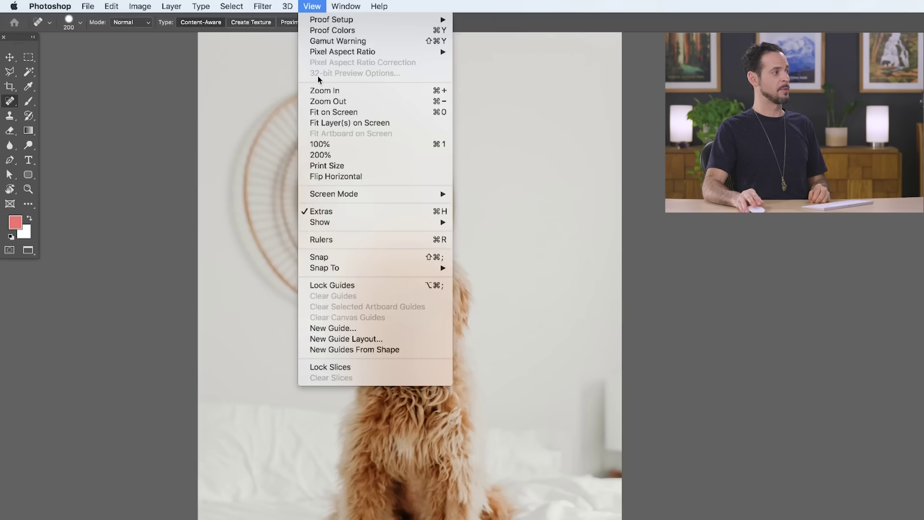
{"action": "mouse_move", "coordinate": [362, 222]}
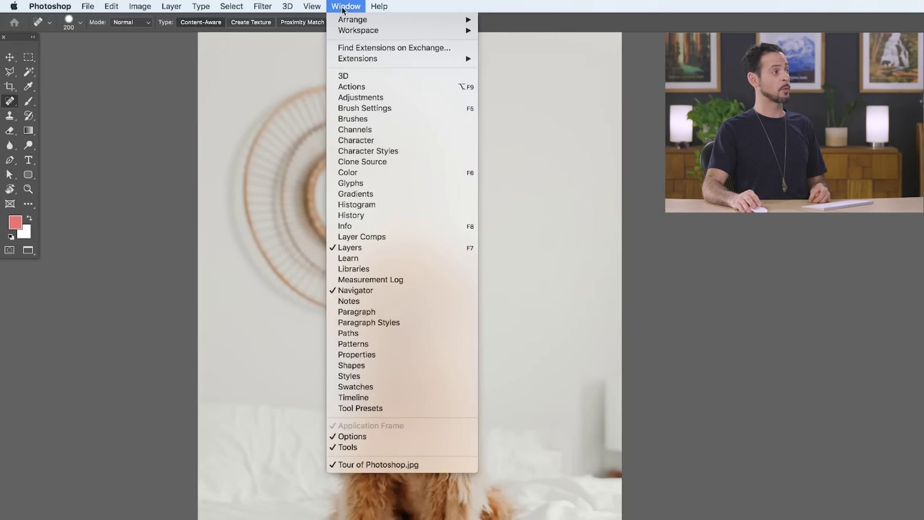
{"action": "mouse_move", "coordinate": [363, 20]}
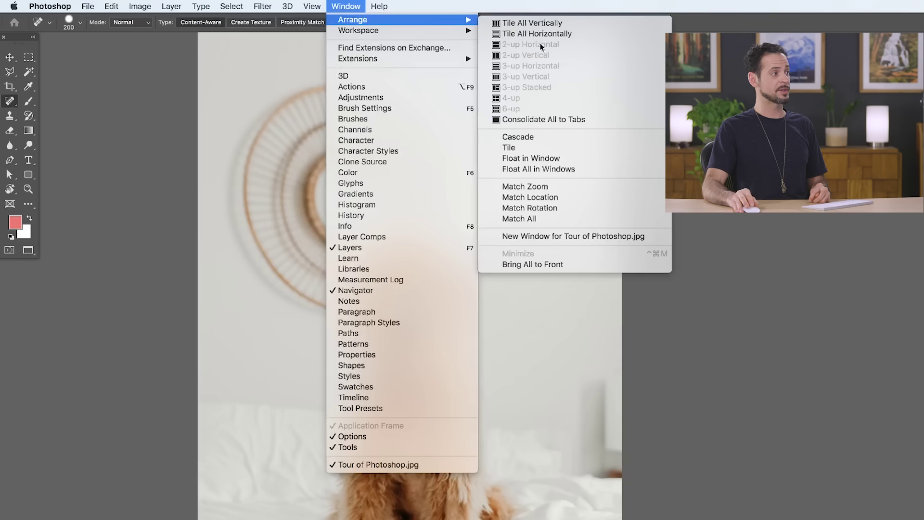
{"action": "mouse_move", "coordinate": [458, 33]}
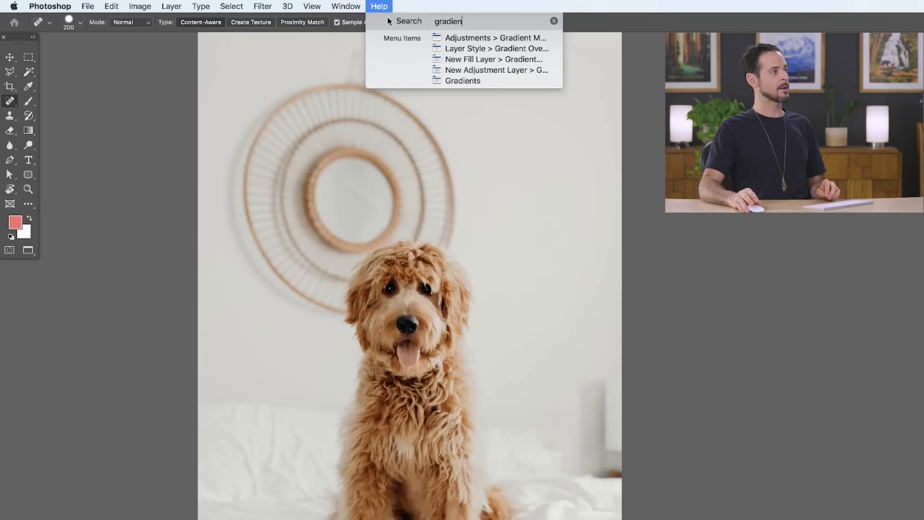
Step: Reveal the menu locations of the Gradient Overlay and Gradients search results
{"action": "mouse_move", "coordinate": [463, 47]}
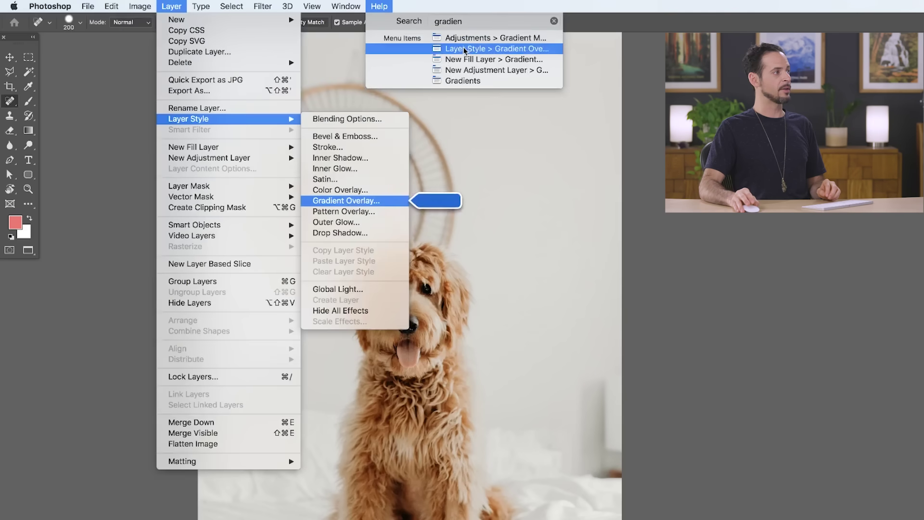
{"action": "mouse_move", "coordinate": [464, 77]}
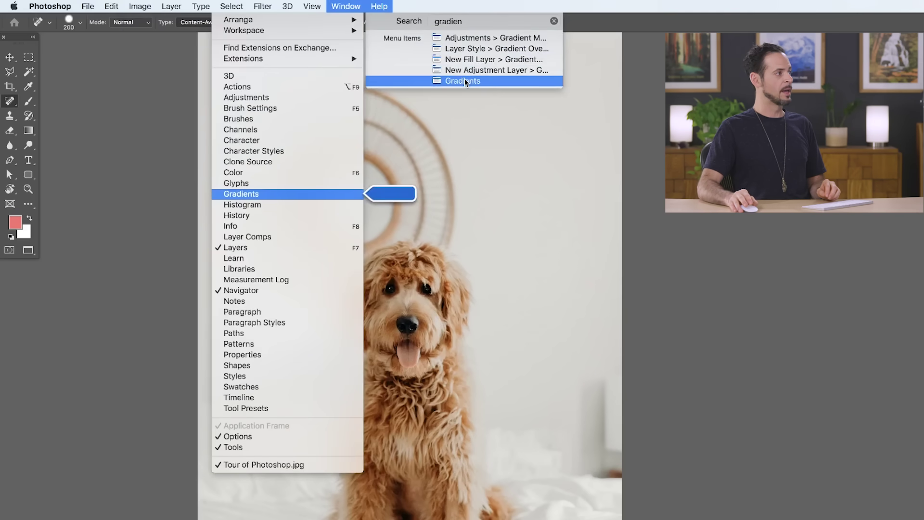